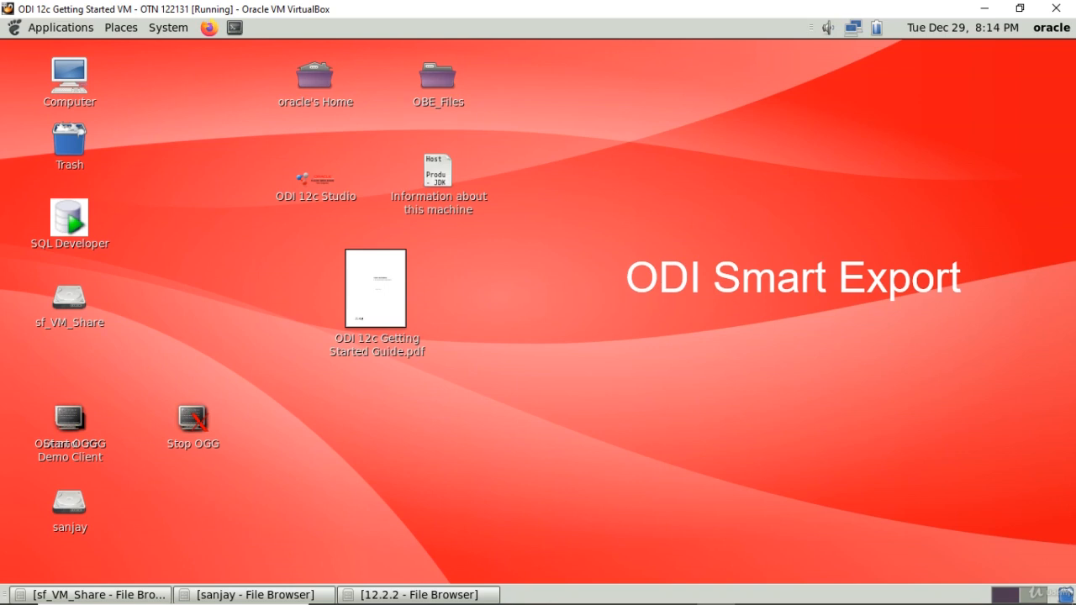
# Step: Launch ODI 12c Studio and connect to the repository with the ODI Getting Started login, entering the wallet password
pyautogui.click(327, 198)
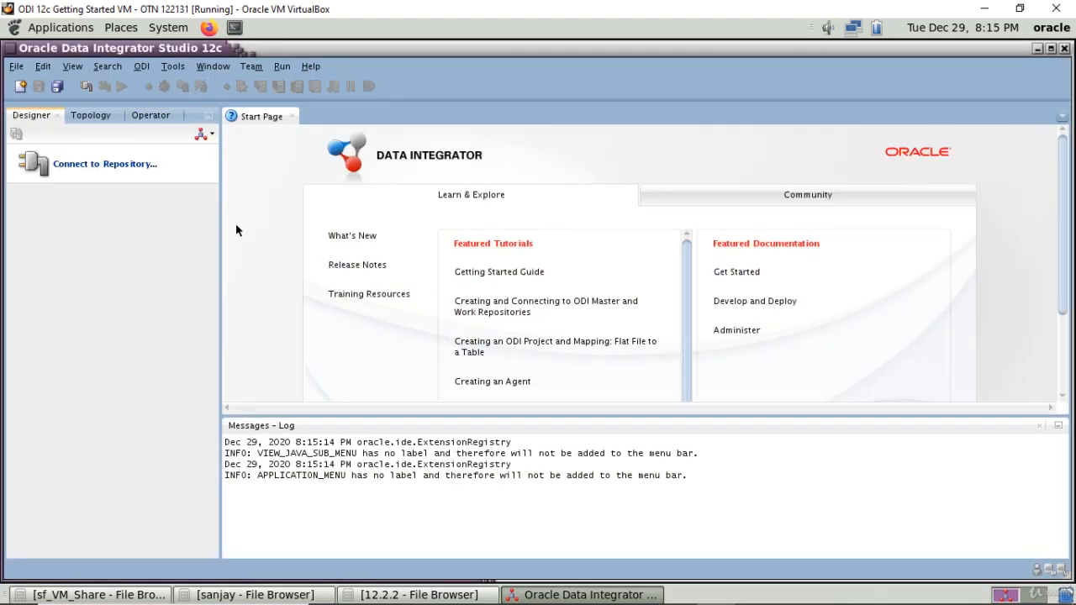
pyautogui.click(135, 168)
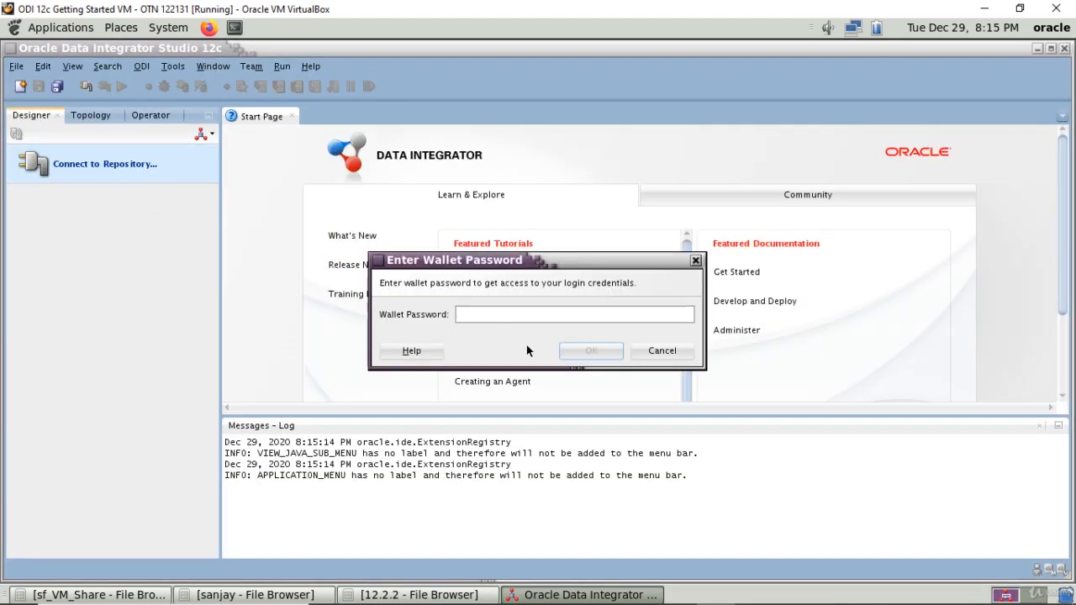
pyautogui.write('welcome1')
pyautogui.click(572, 349)
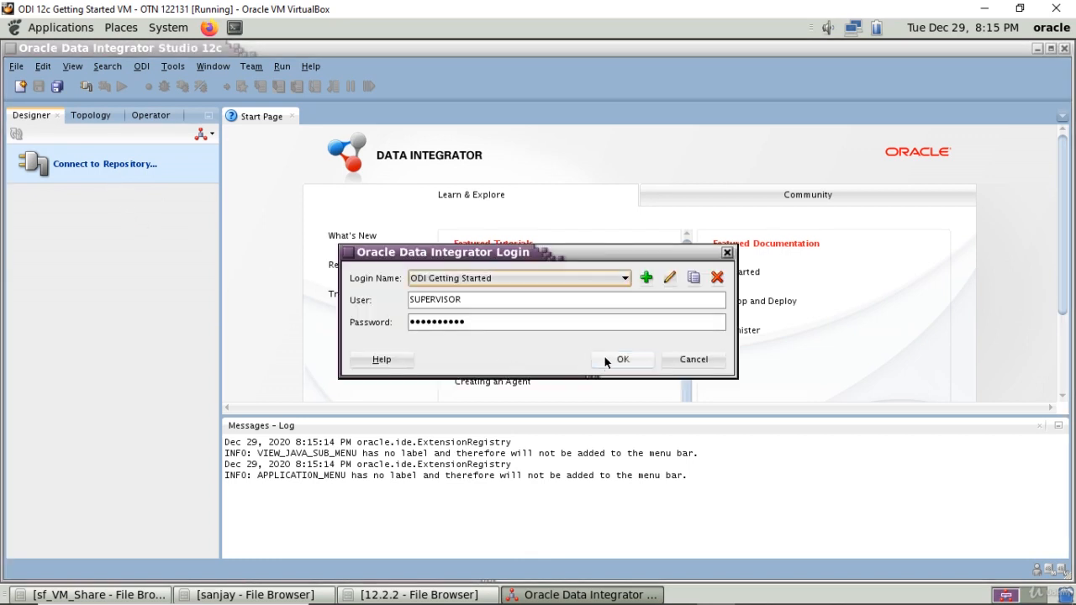
pyautogui.click(605, 361)
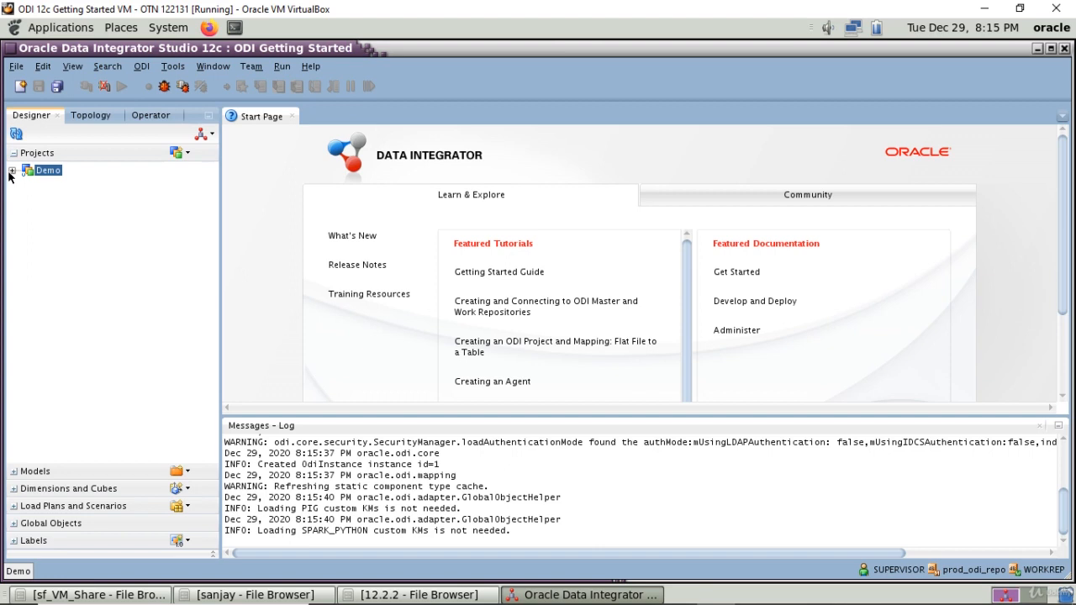
# Step: Expand the Demo project down to the Sales Administration mappings and select the Load TRG_CITY mapping
pyautogui.click(12, 170)
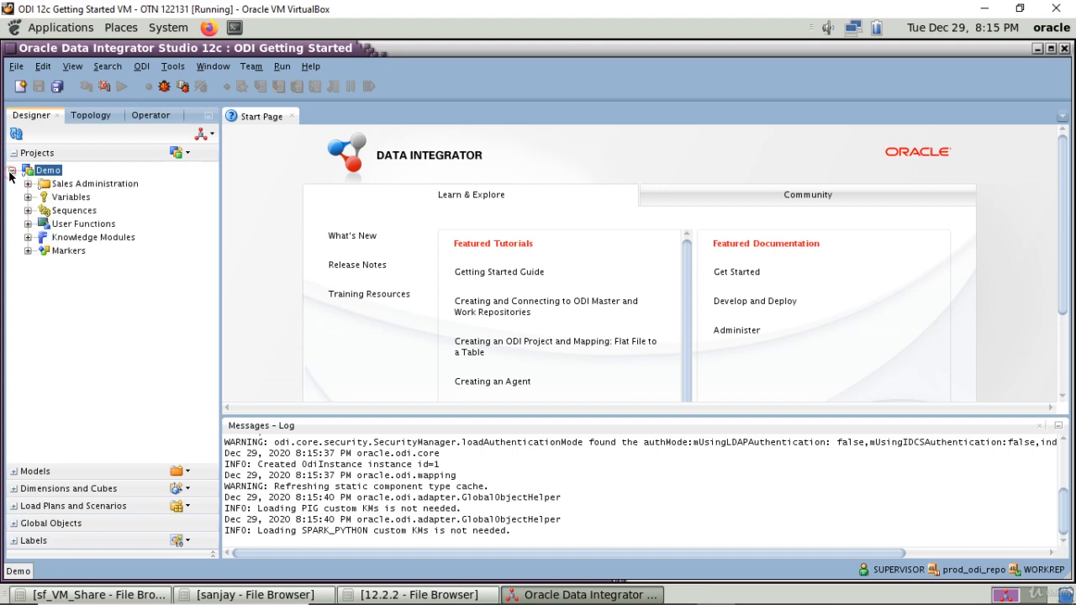
pyautogui.click(59, 184)
pyautogui.click(28, 183)
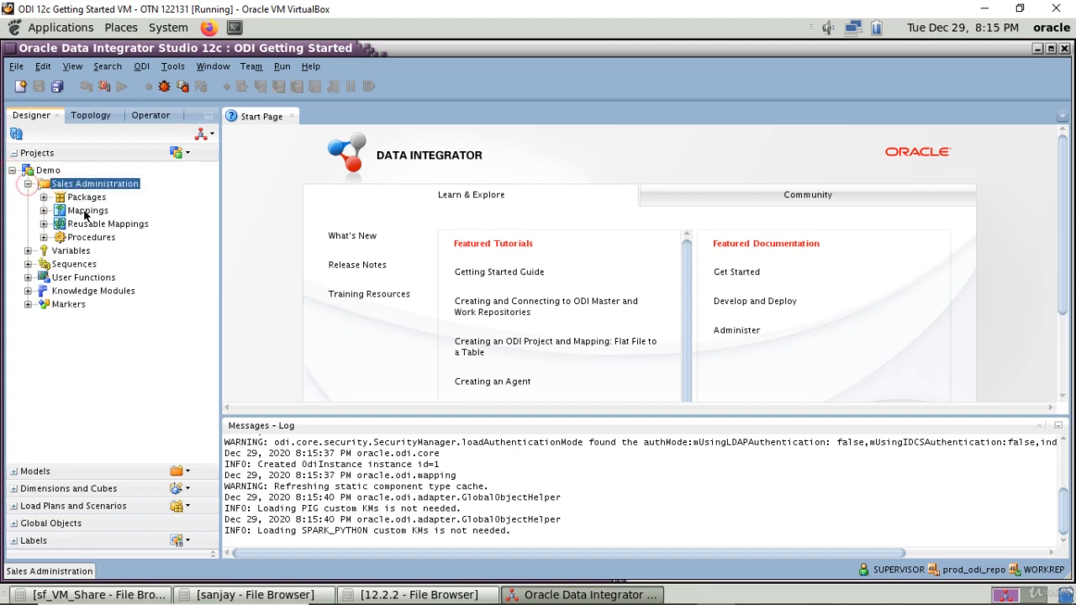
pyautogui.click(44, 211)
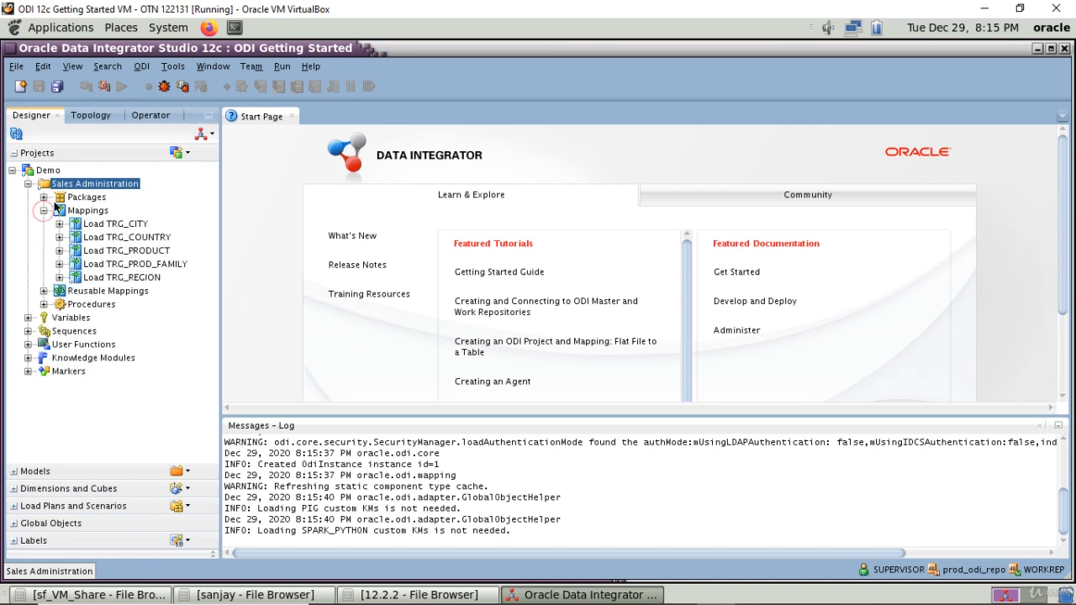
pyautogui.click(90, 212)
pyautogui.click(97, 224)
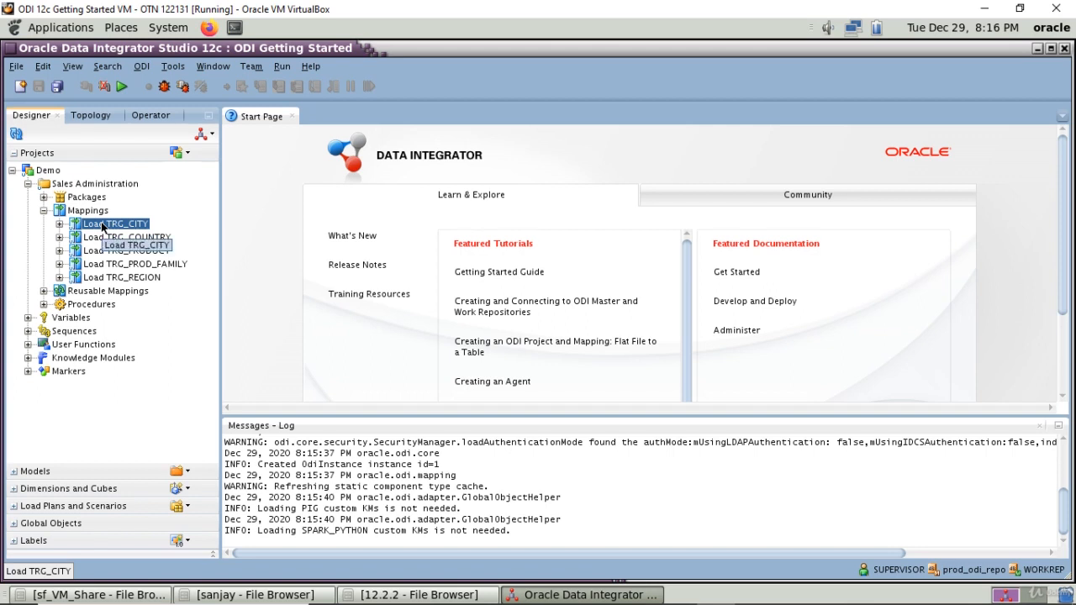
# Step: Start a Smart Export from the Designer's export options
pyautogui.click(213, 138)
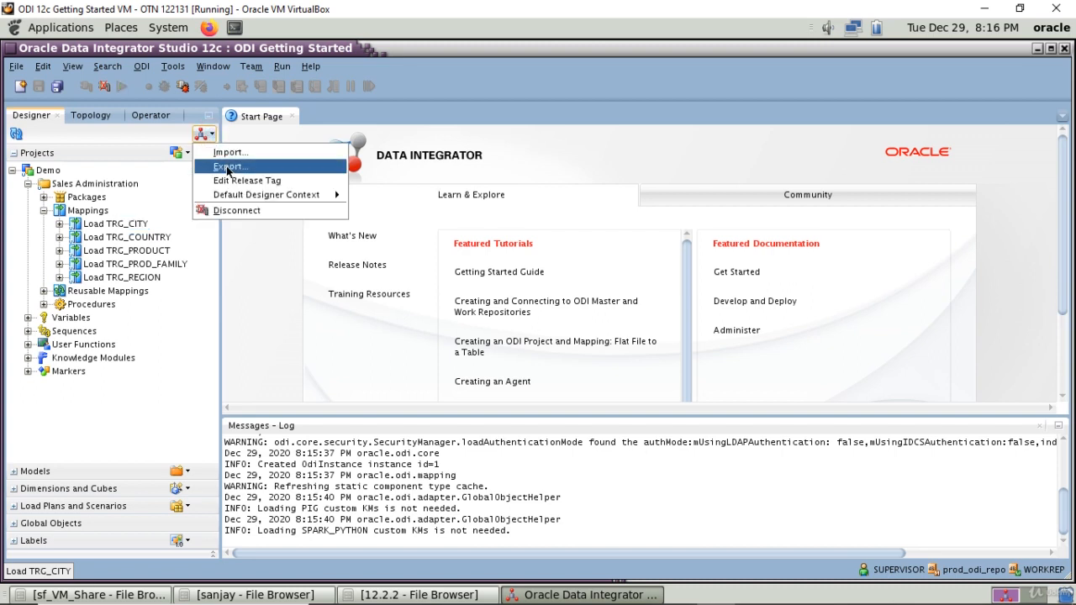
pyautogui.click(227, 167)
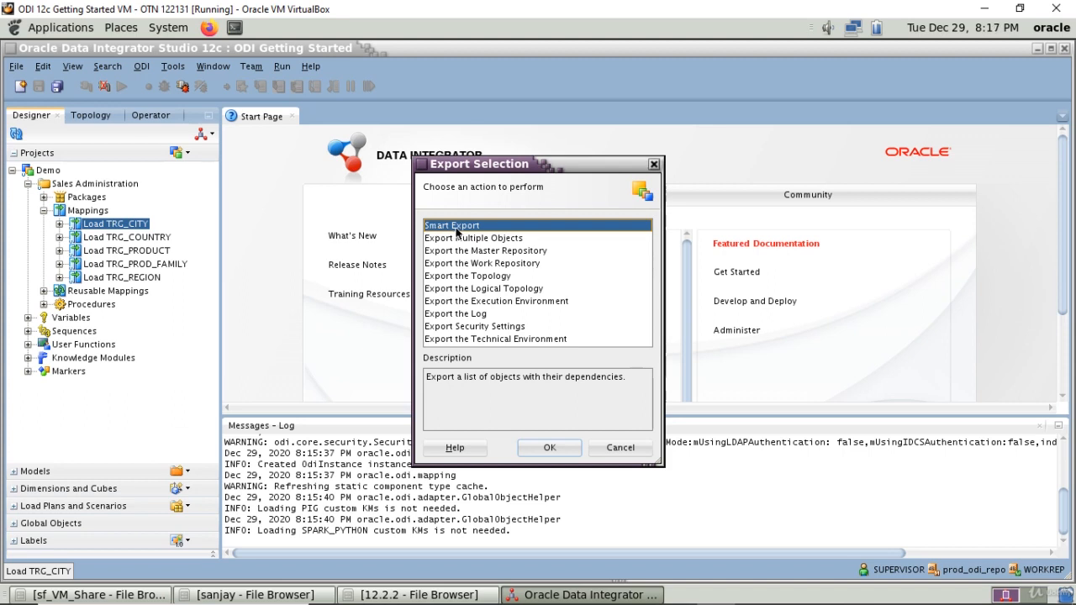
pyautogui.click(537, 447)
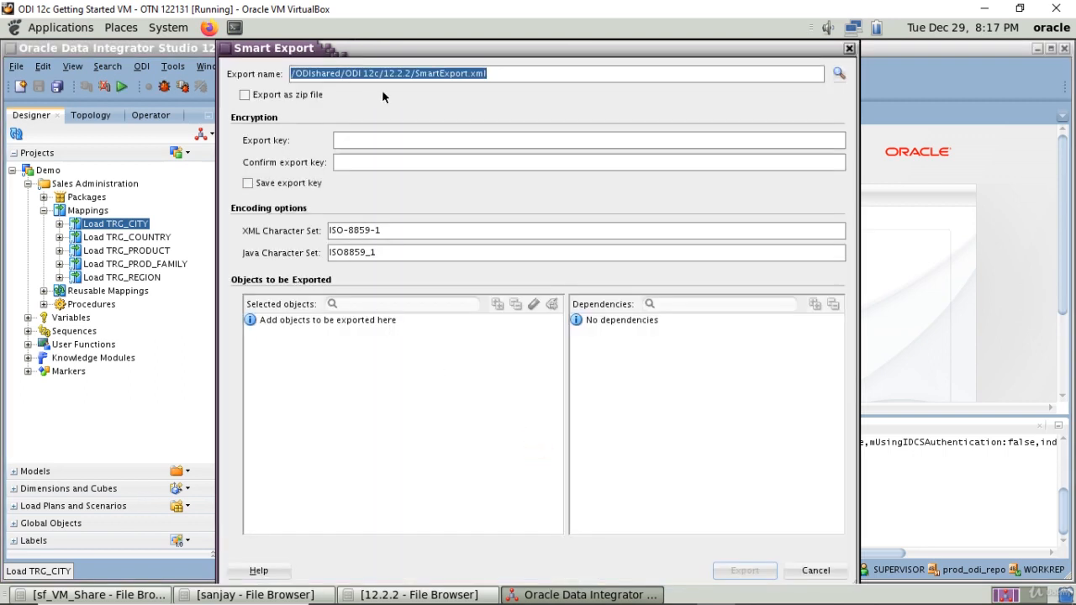
# Step: Change the export file name to LoadTRG_CITYMappingfromdev.xml, keeping the /ODIshared/ODI 12c/12.2.2 folder
pyautogui.click(457, 73)
pyautogui.moveTo(469, 73); pyautogui.dragTo(413, 74)
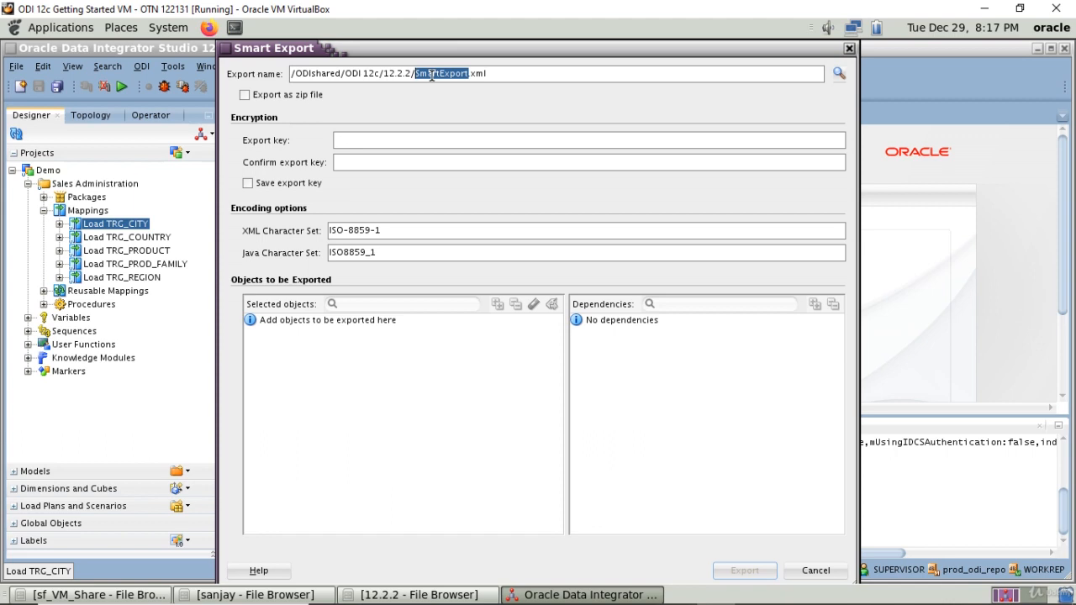
pyautogui.write('Load')
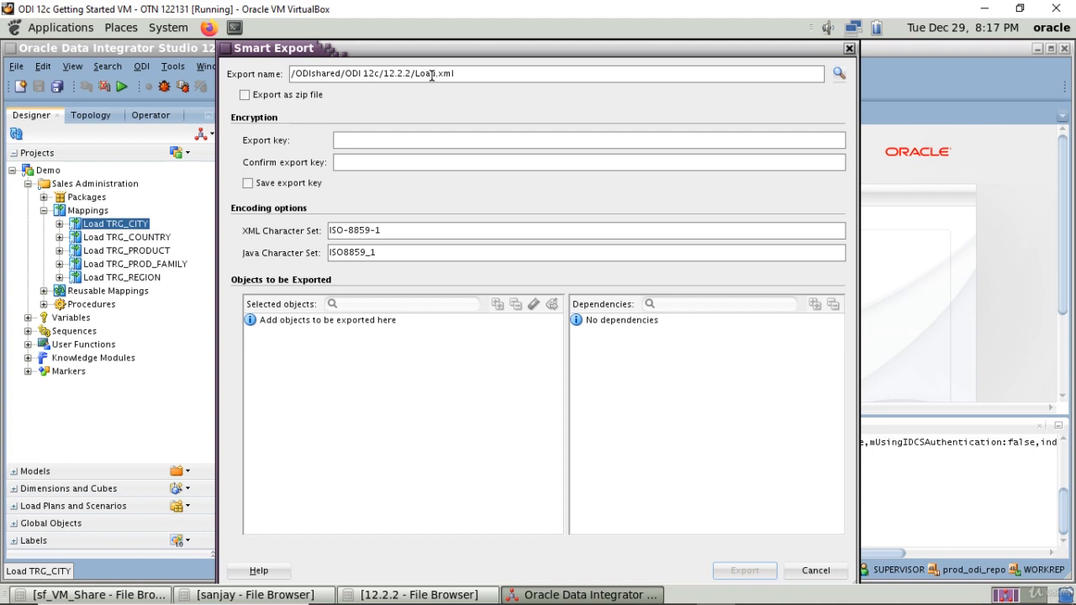
pyautogui.write('T')
pyautogui.write('RG')
pyautogui.write('_C')
pyautogui.write('ITY')
pyautogui.write('Mappin')
pyautogui.write('gfromtes')
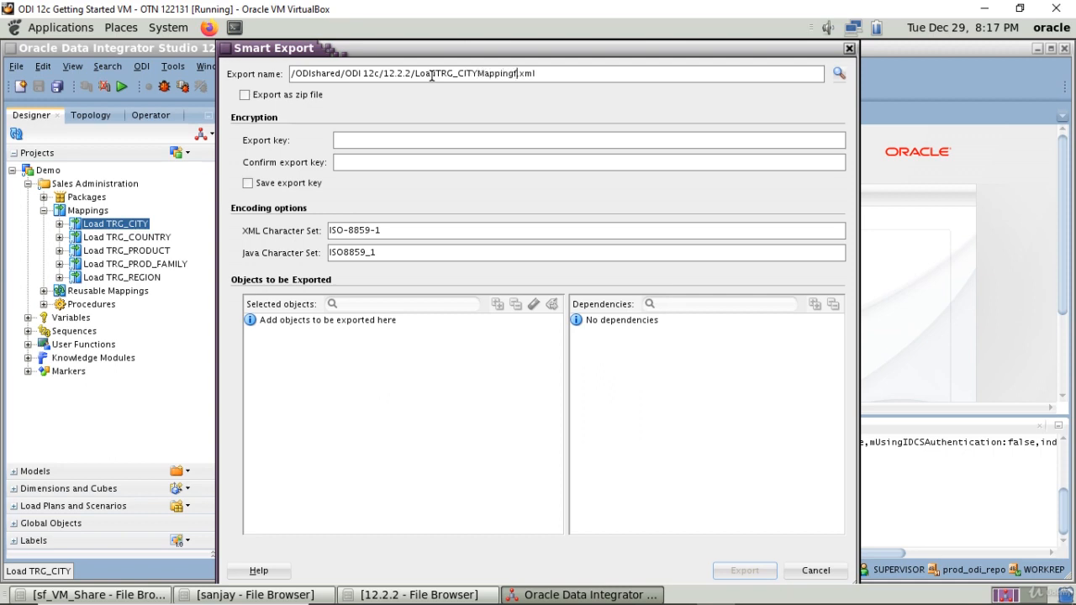
pyautogui.press('BackSpace')
pyautogui.press('BackSpace')
pyautogui.press('BackSpace')
pyautogui.write('dev')
pyautogui.click(580, 74)
# Step: Add the Load TRG_CITY mapping to the selected export objects and expand the included ODI_DEMO models and topology
pyautogui.click(102, 229)
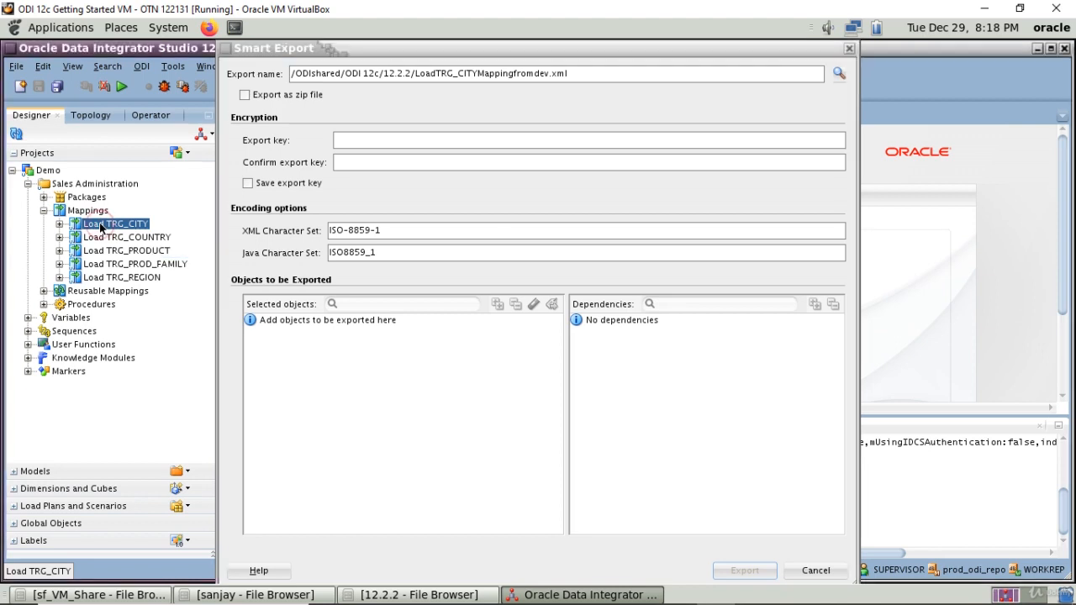
pyautogui.moveTo(99, 225); pyautogui.dragTo(307, 385)
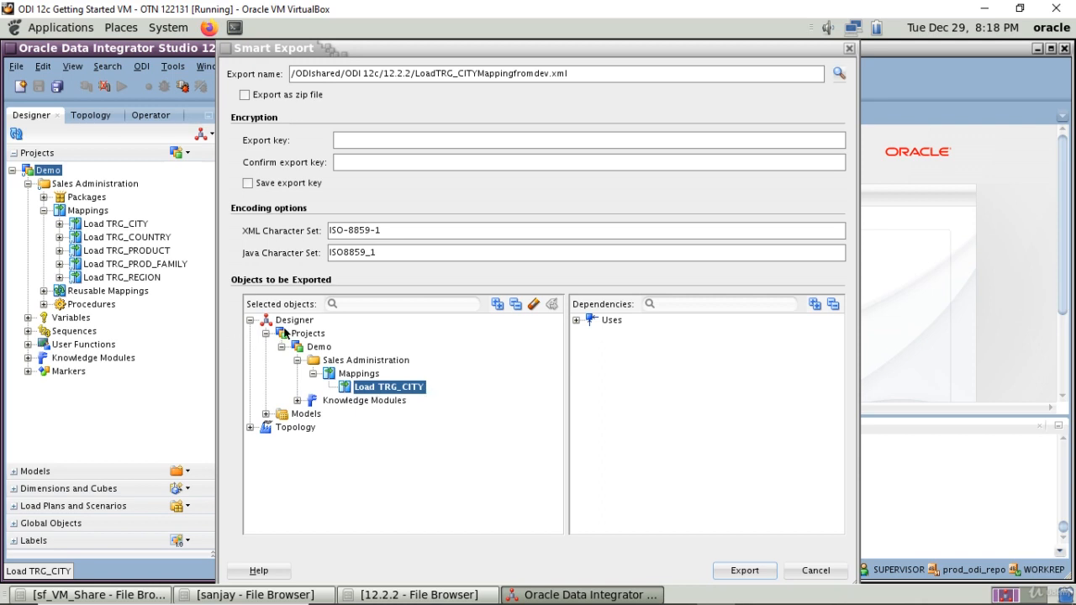
pyautogui.click(266, 413)
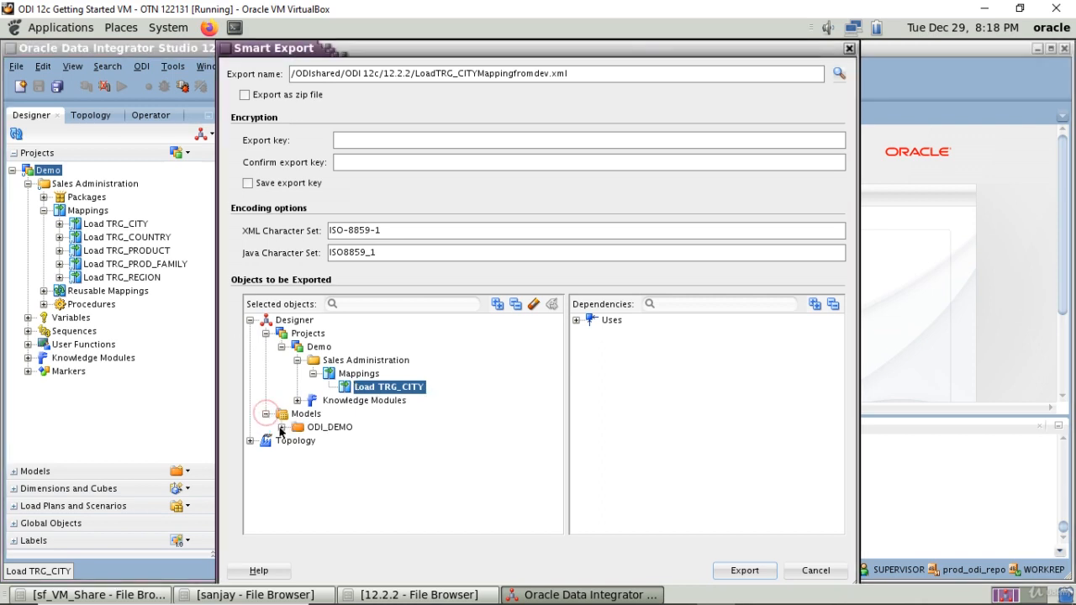
pyautogui.click(282, 427)
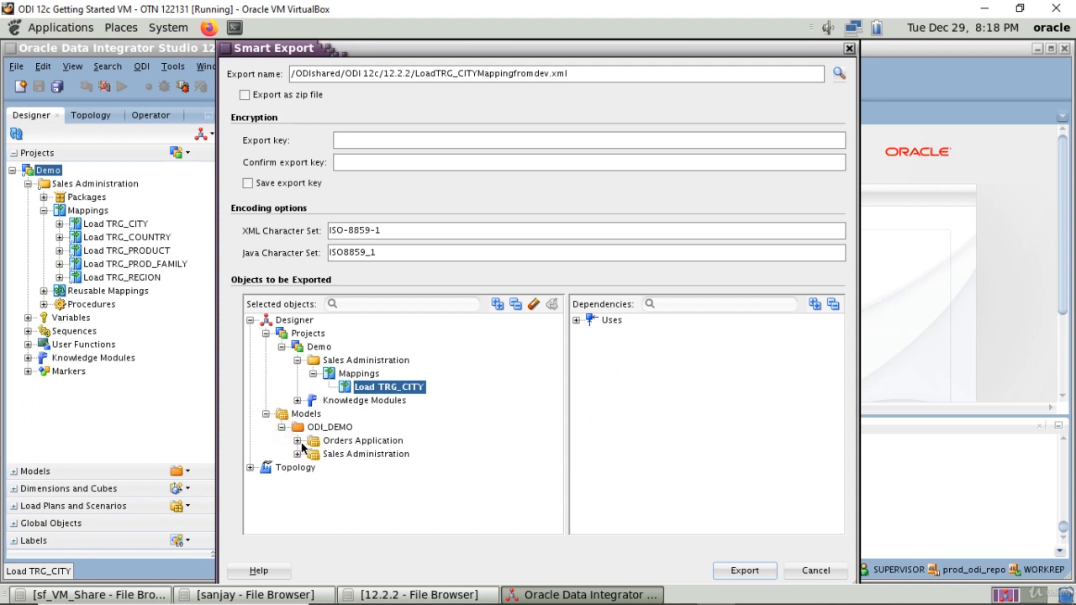
pyautogui.click(298, 441)
pyautogui.click(313, 455)
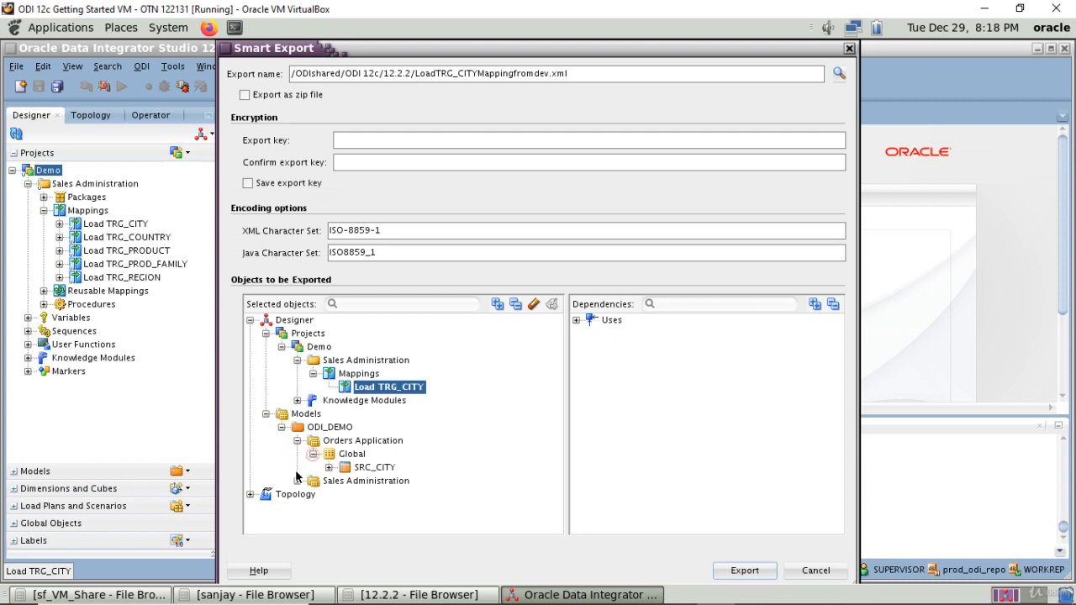
pyautogui.click(298, 481)
pyautogui.click(313, 494)
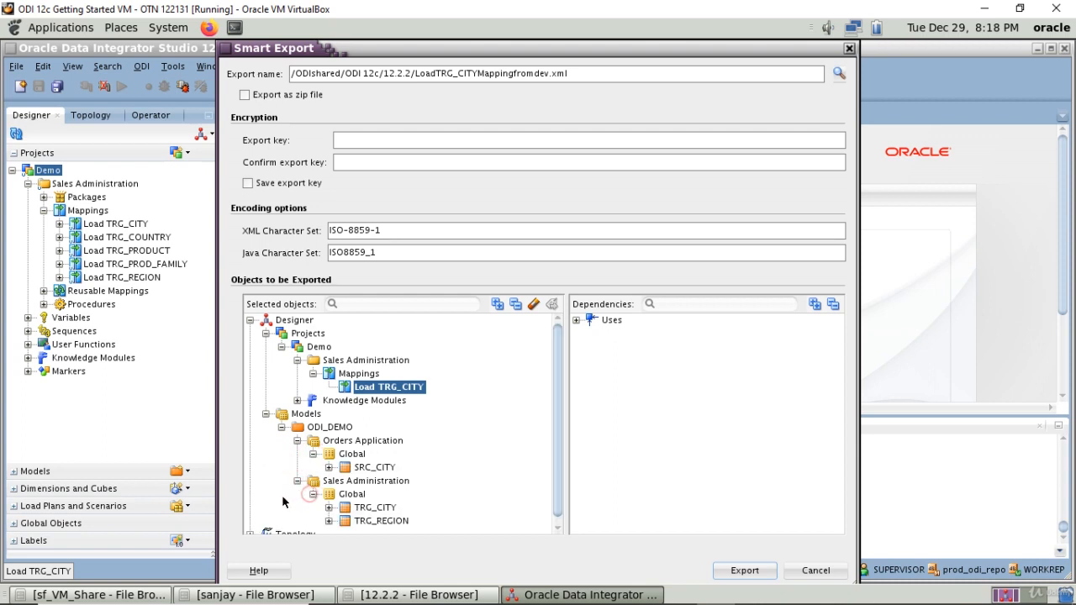
pyautogui.click(248, 528)
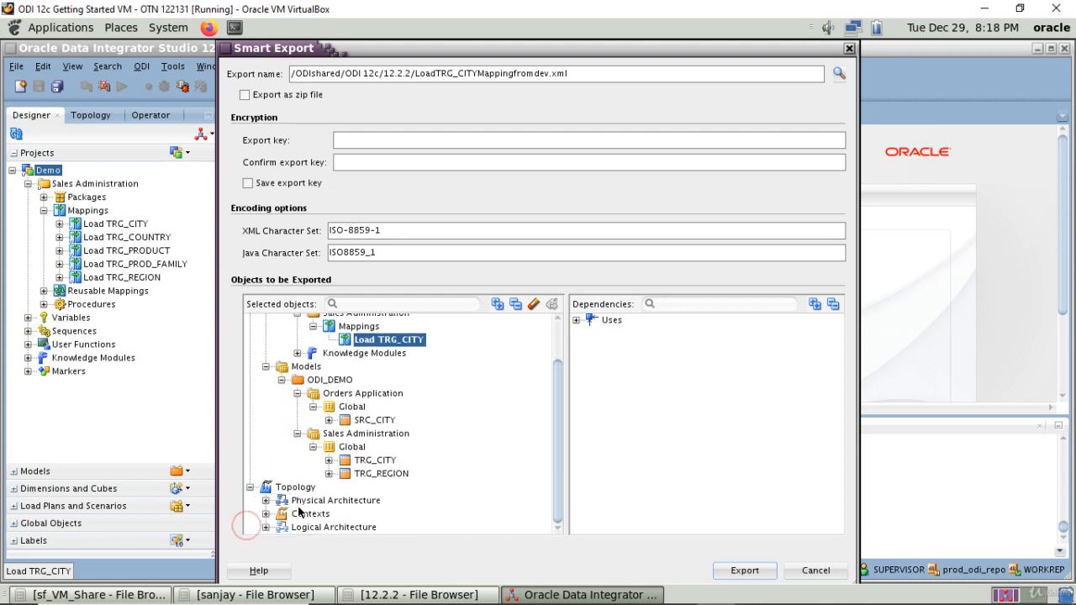
# Step: Examine the mapping's dependencies, expanding the Demo knowledge modules and the Orders Application and Sales Administration models
pyautogui.click(576, 320)
pyautogui.click(591, 334)
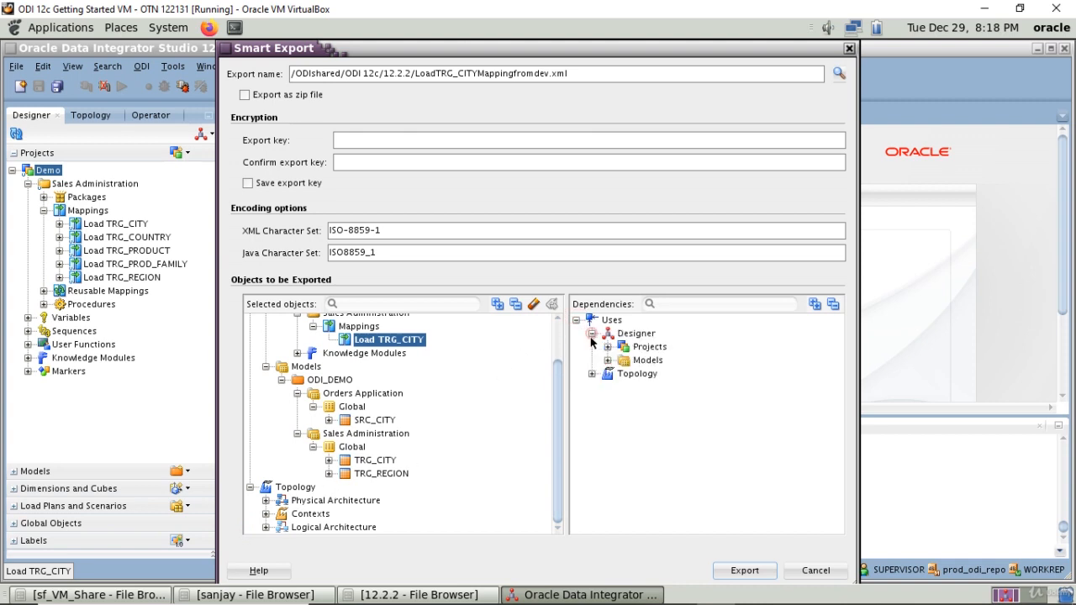
pyautogui.click(607, 346)
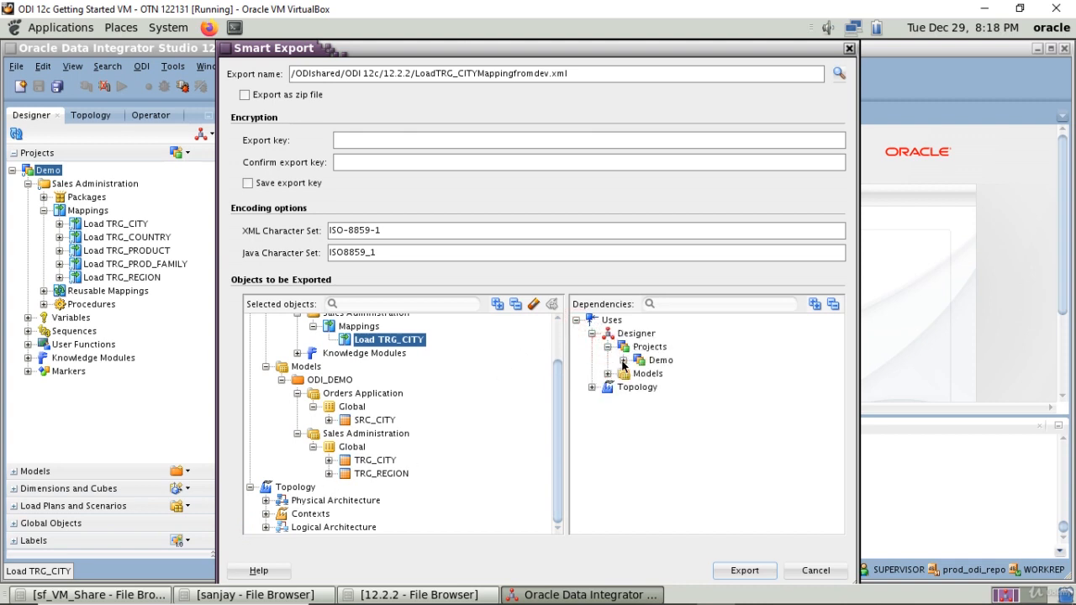
pyautogui.click(623, 360)
pyautogui.click(639, 374)
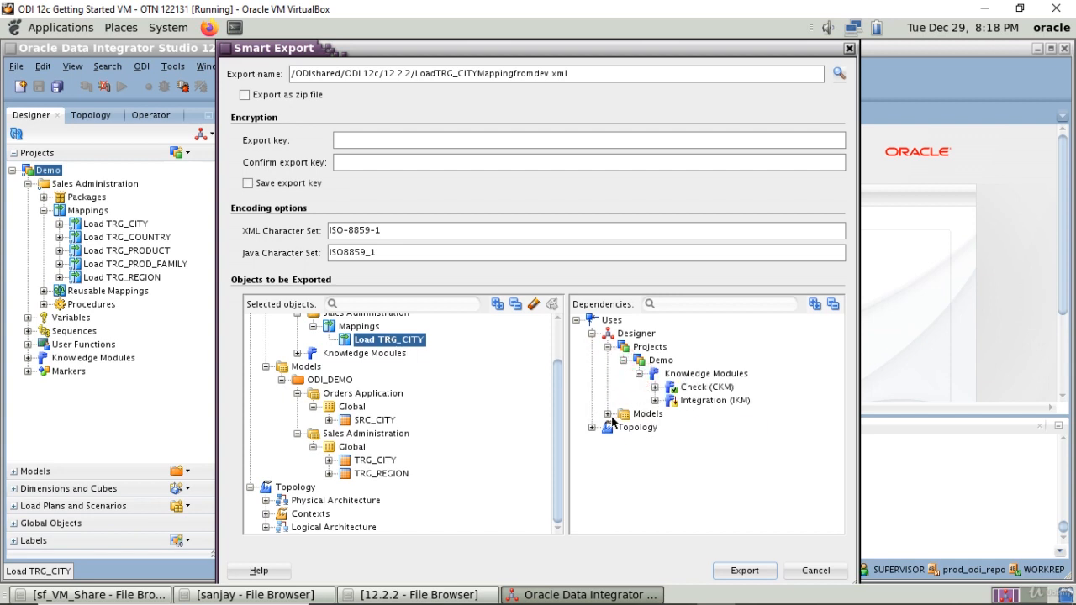
pyautogui.click(608, 414)
pyautogui.click(623, 427)
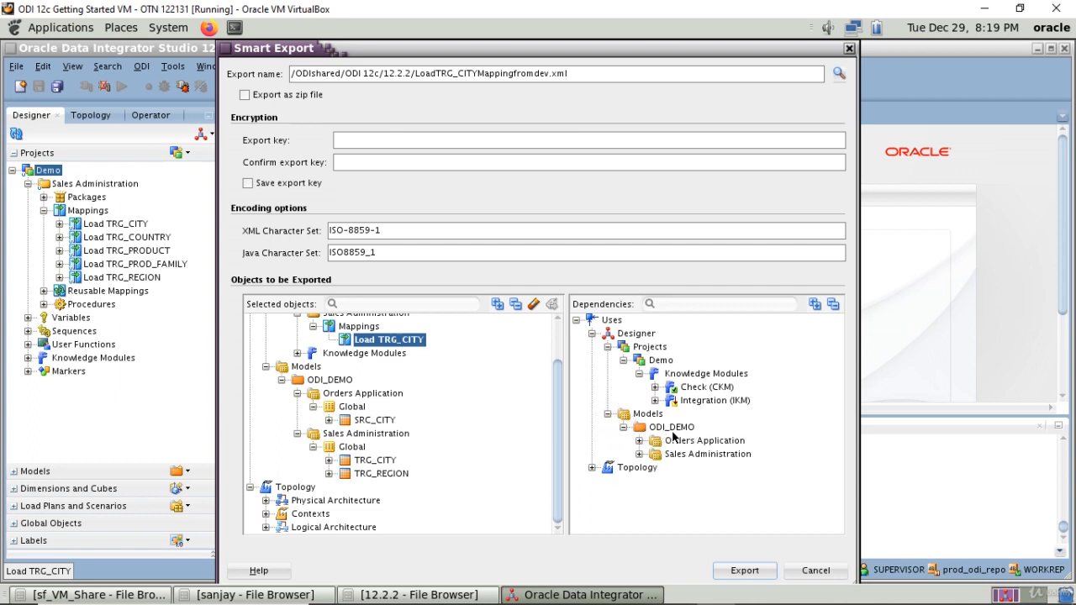
pyautogui.click(639, 441)
pyautogui.click(654, 454)
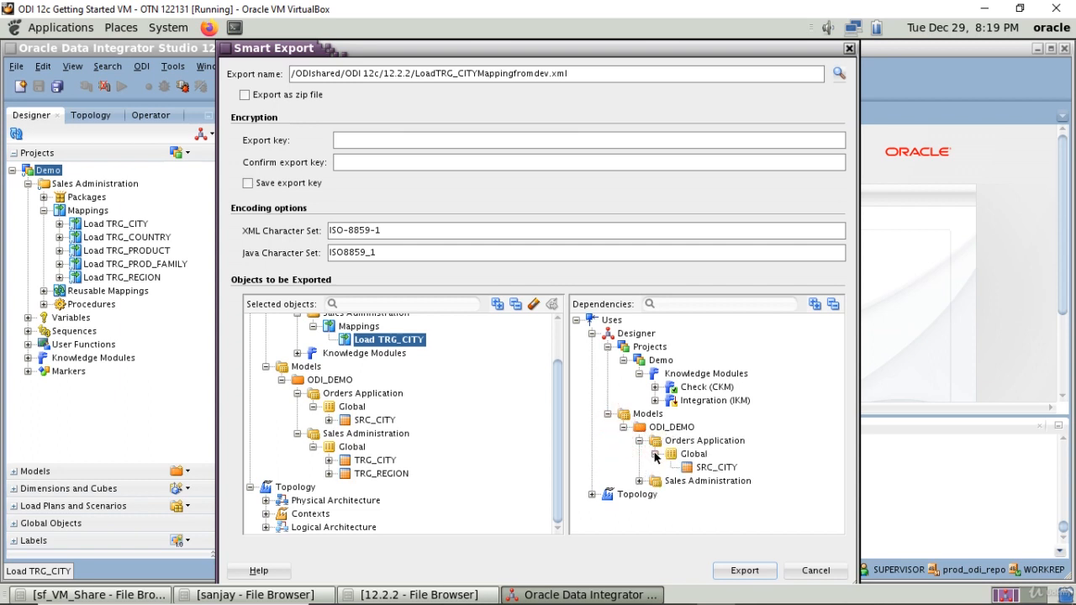
pyautogui.click(639, 481)
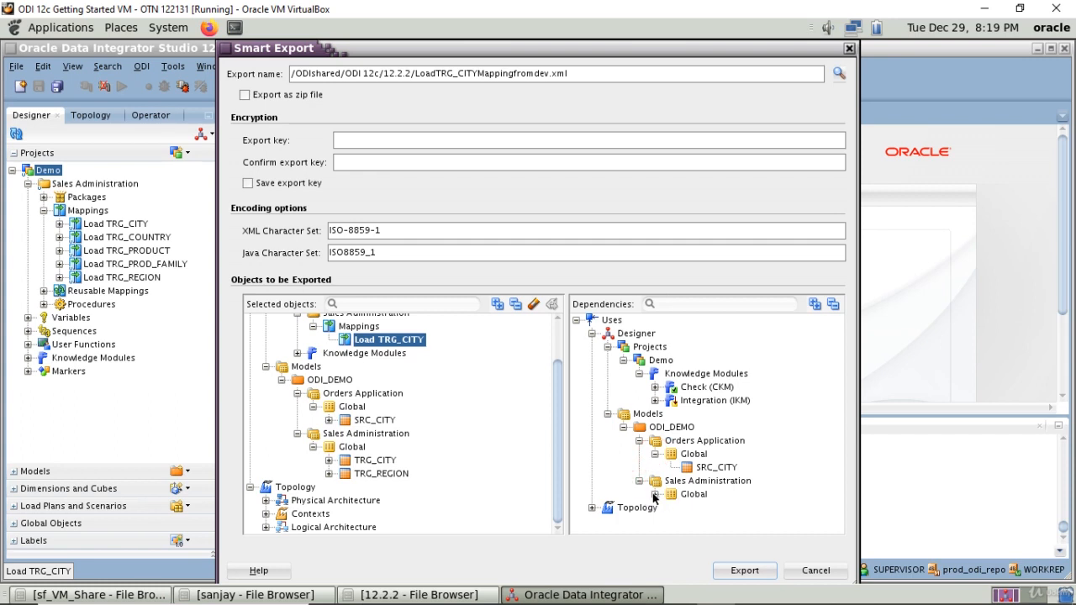
pyautogui.click(655, 495)
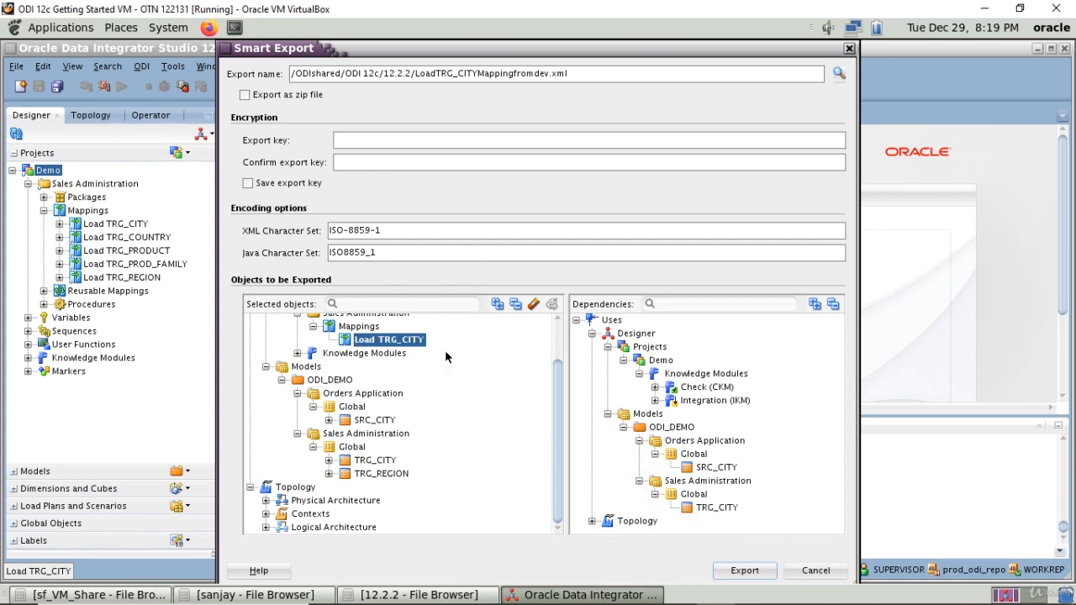
# Step: Run the Smart Export without an export key and suppress the missing-key warning for future exports
pyautogui.scroll(2, 455, 384)
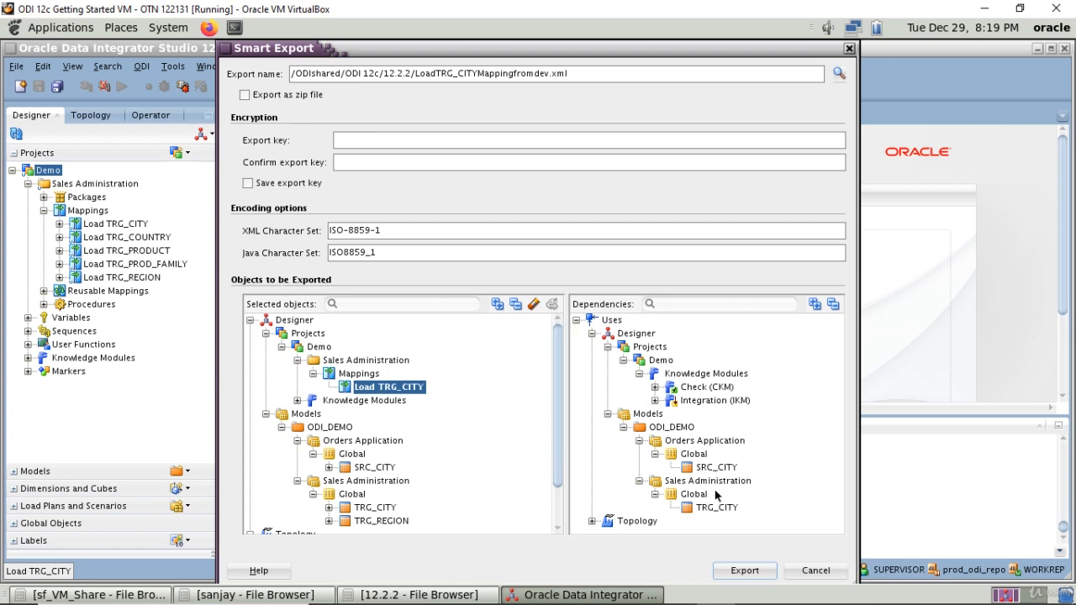
pyautogui.click(745, 572)
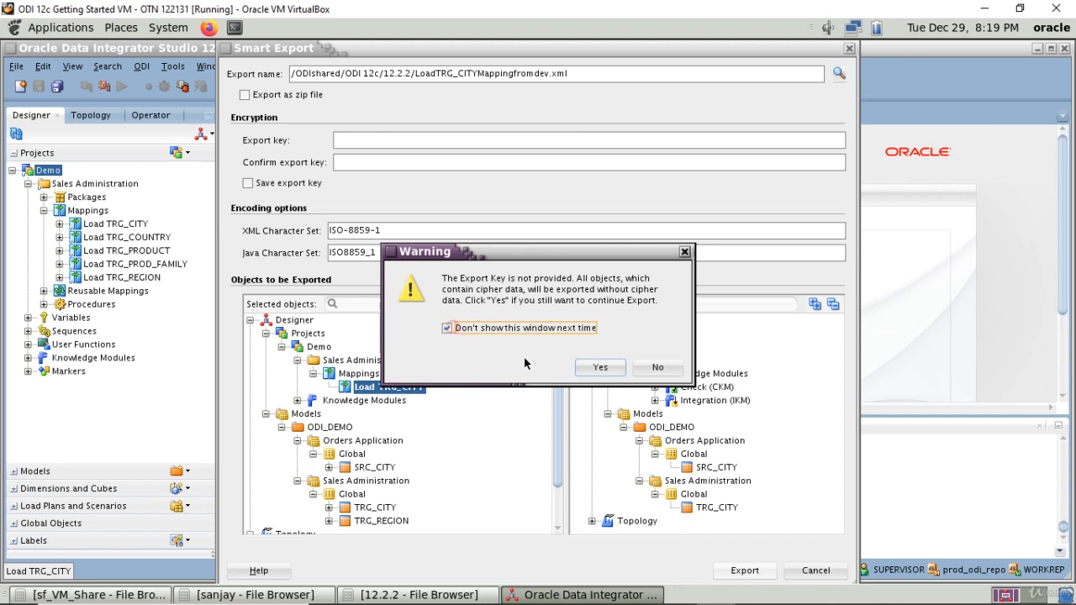
pyautogui.click(591, 368)
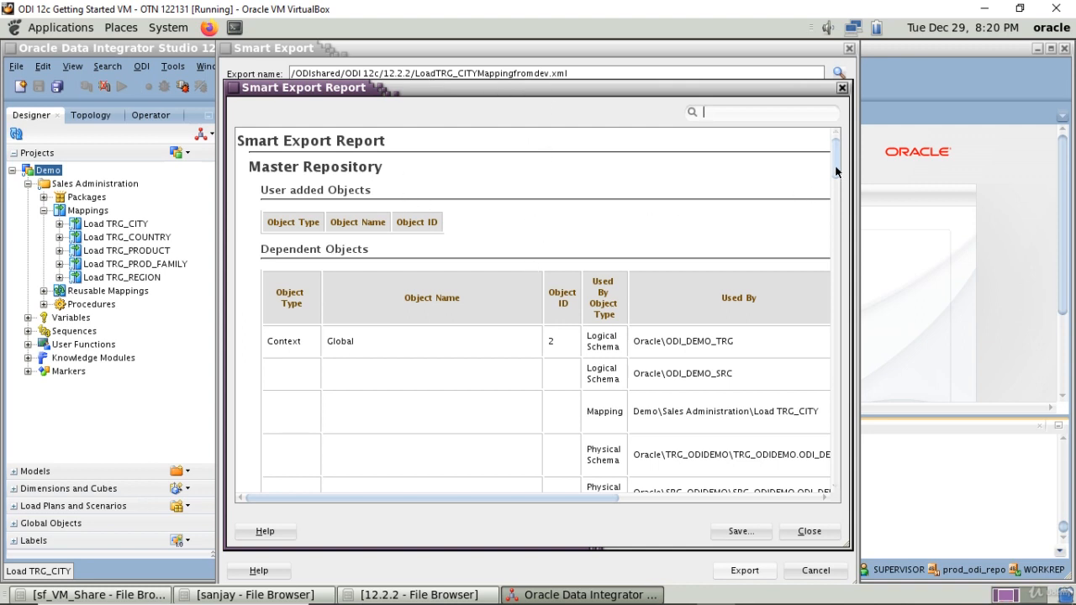
# Step: Review the Smart Export Report's dependent objects, from the Master Repository contexts and schemas through the knowledge module options to the model datastores
pyautogui.scroll(-2, 834, 168)
pyautogui.scroll(-2, 835, 177)
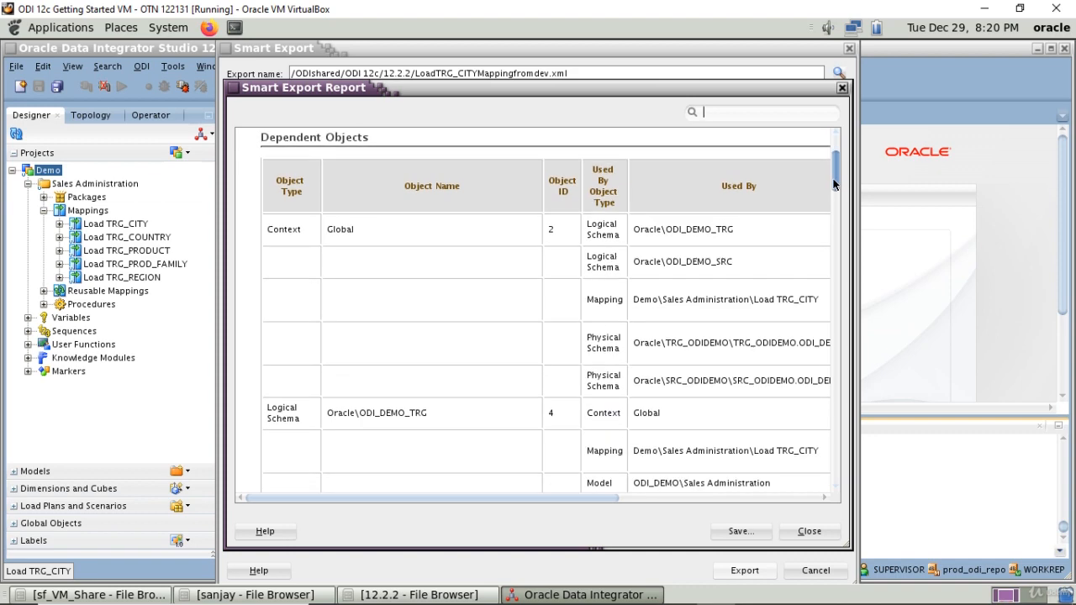
pyautogui.scroll(4, 829, 169)
pyautogui.scroll(-3, 829, 169)
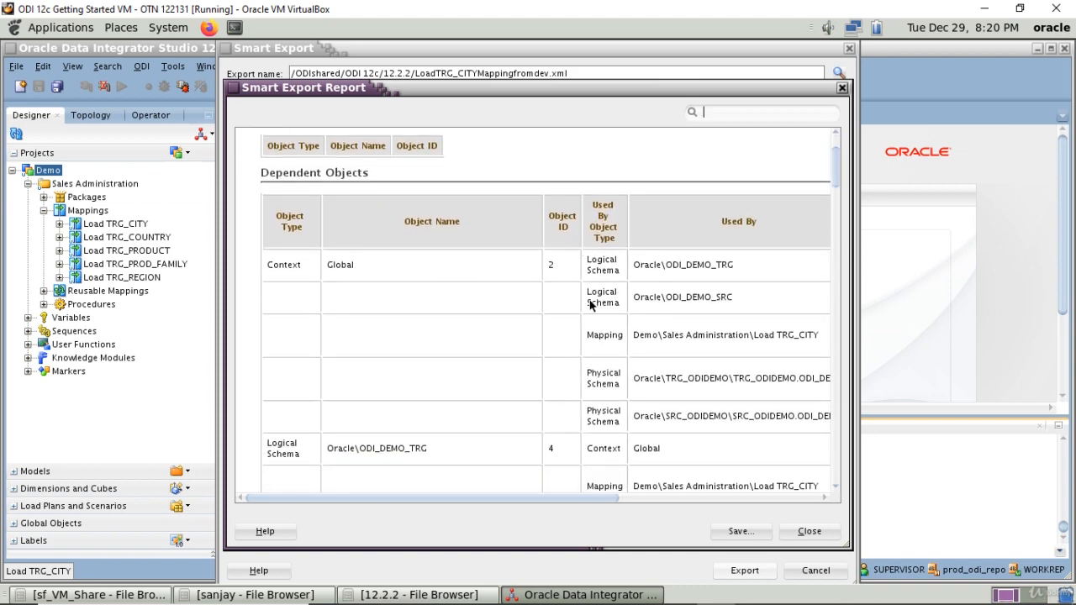
pyautogui.scroll(-8, 590, 316)
pyautogui.scroll(8, 591, 318)
pyautogui.scroll(-10, 480, 336)
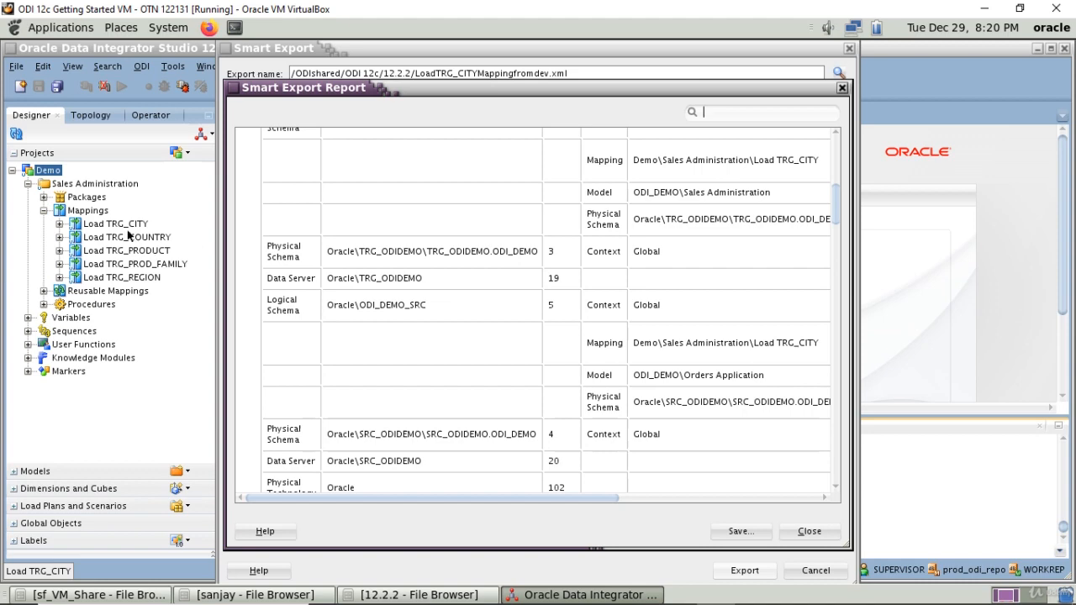
pyautogui.scroll(10, 470, 353)
pyautogui.scroll(-10, 469, 354)
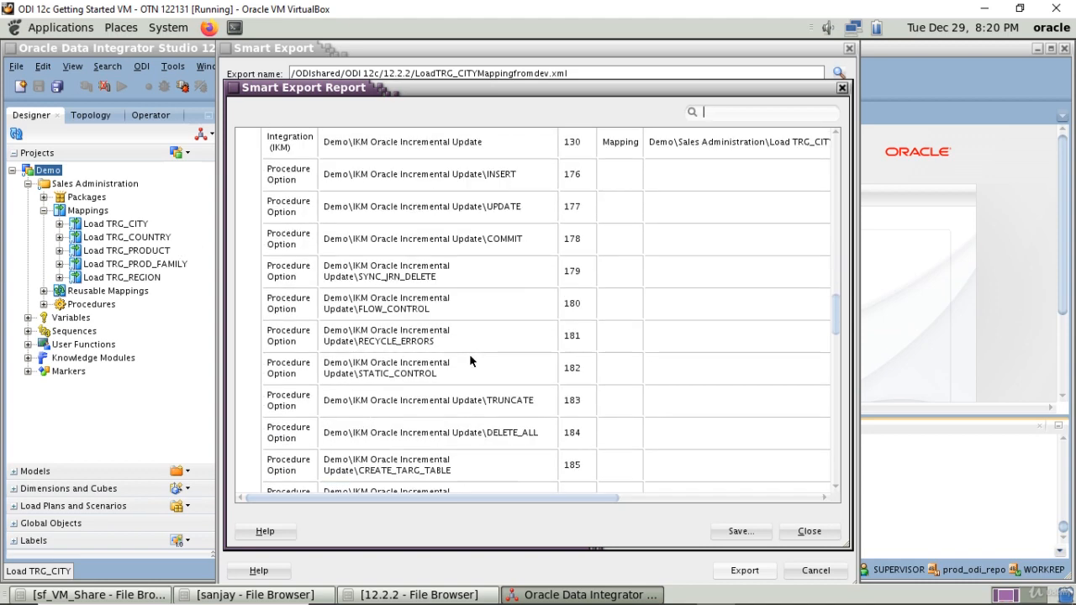
pyautogui.scroll(-4, 446, 319)
pyautogui.scroll(-10, 462, 342)
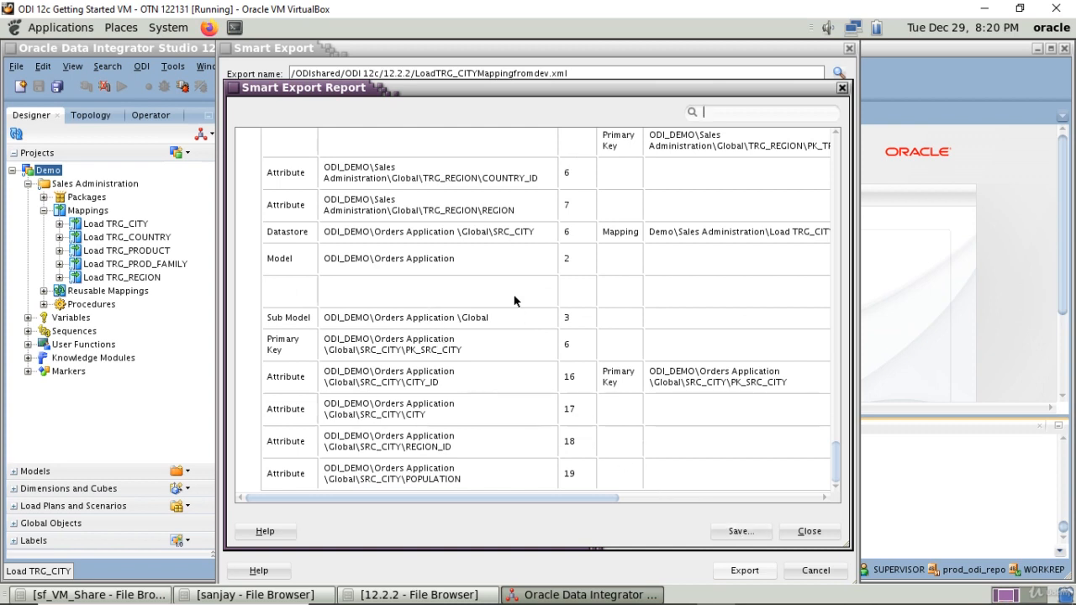
# Step: Save the export report in HTML format as LoadTRG_CITYMappingfromdevdoc and close the report
pyautogui.click(738, 532)
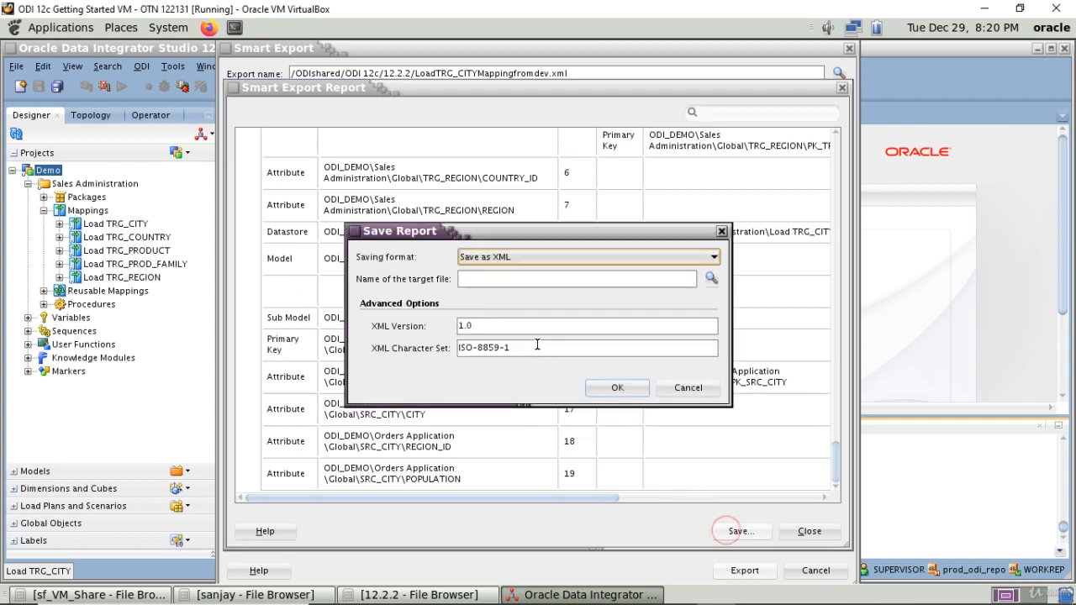
pyautogui.click(523, 260)
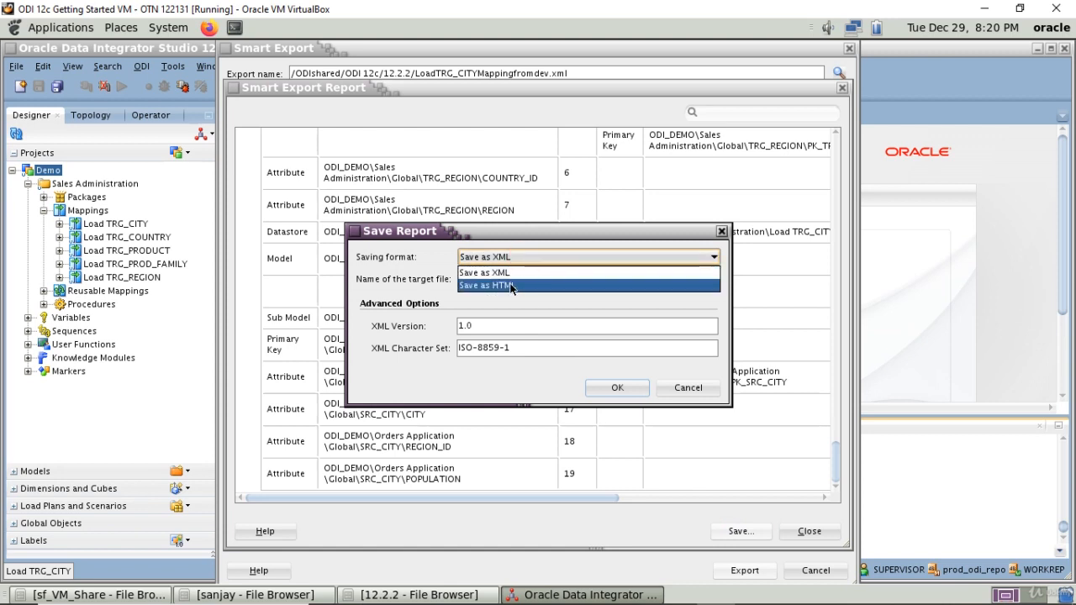
pyautogui.click(510, 286)
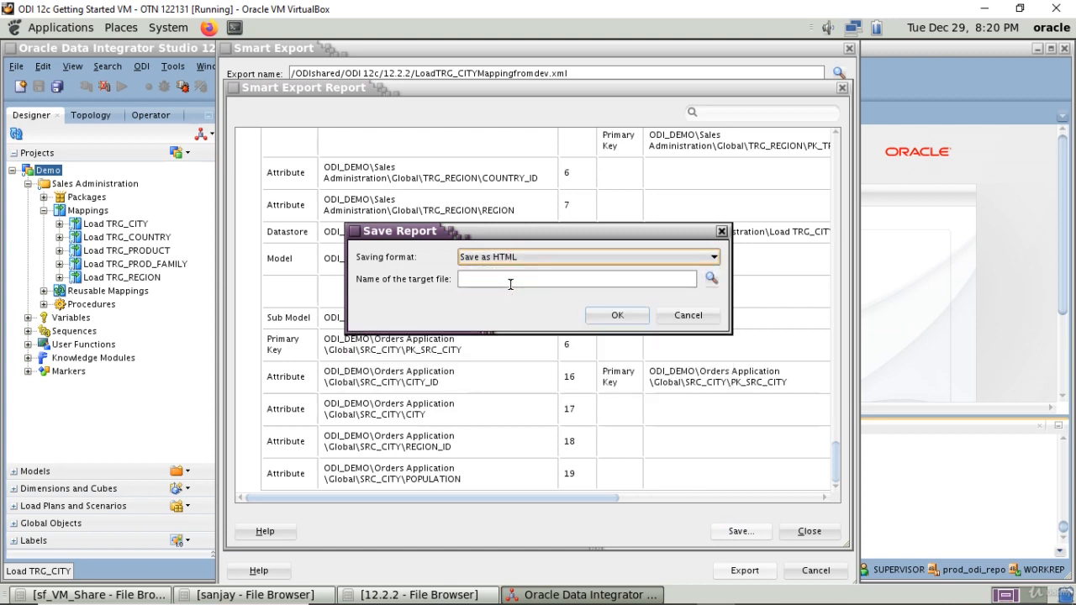
pyautogui.click(510, 284)
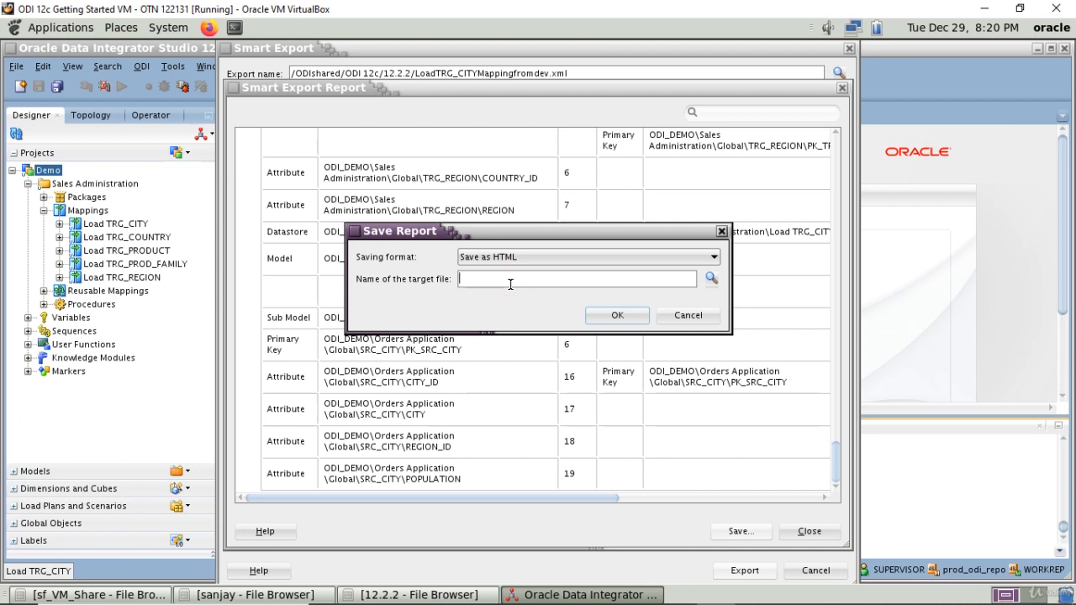
pyautogui.write('Load')
pyautogui.write('TRC')
pyautogui.write('G_')
pyautogui.write('CITYMapping')
pyautogui.write('fromdevdoc')
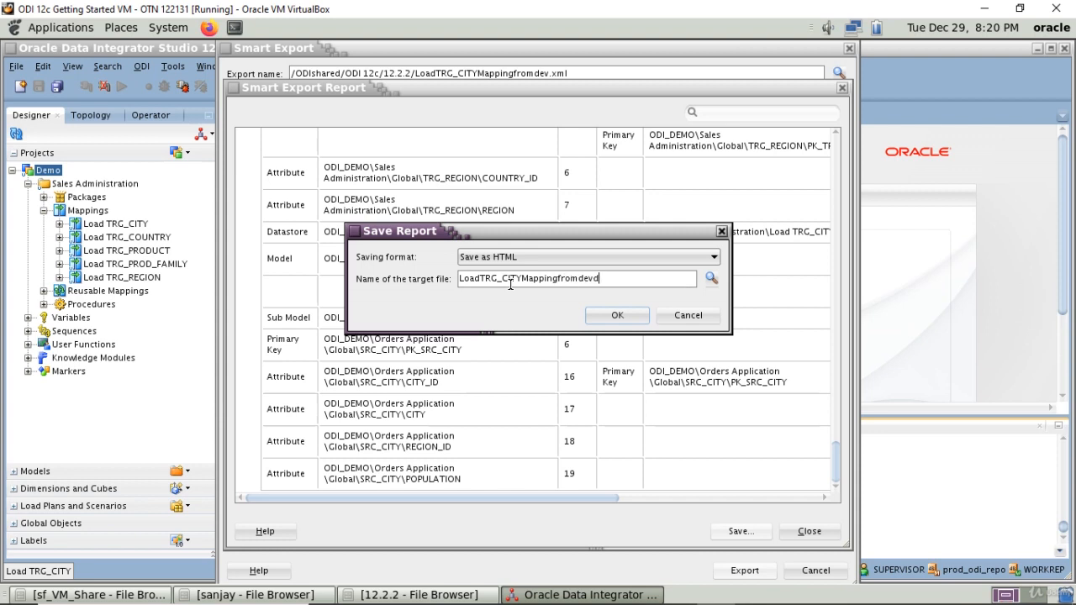
pyautogui.click(611, 316)
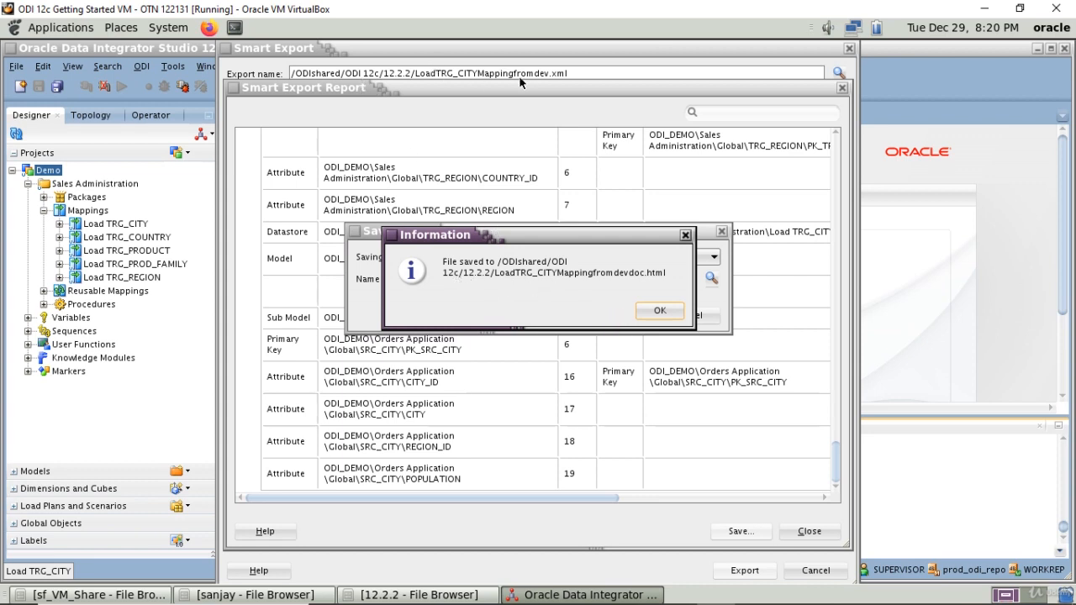
pyautogui.click(660, 310)
pyautogui.click(799, 531)
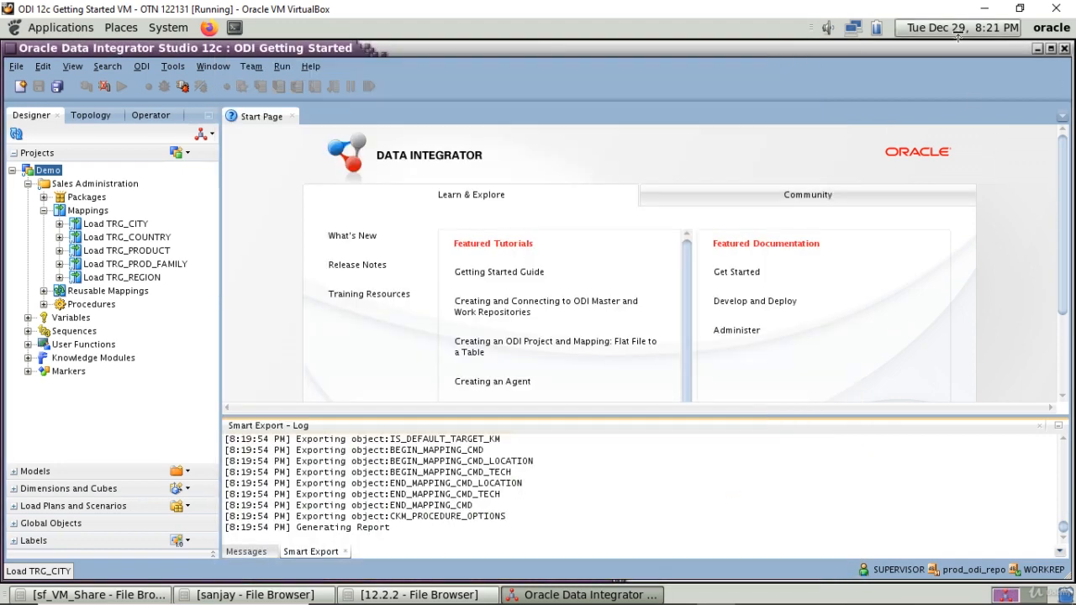
# Step: Minimize ODI Studio and show the /ODIshared/ODI 12c/12.2.2 folder in a maximized File Browser window
pyautogui.click(1037, 48)
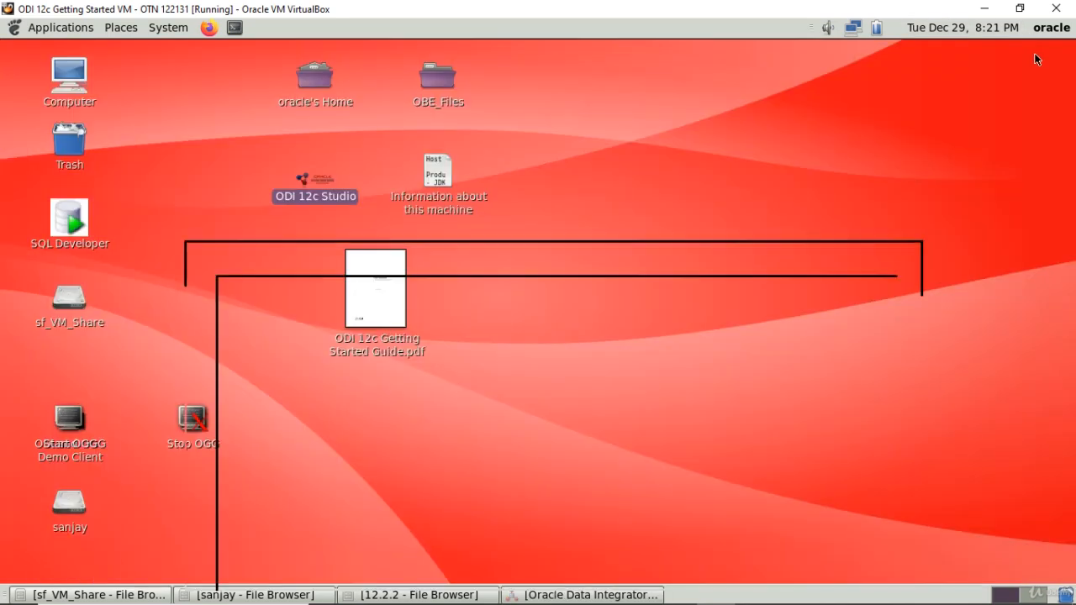
pyautogui.click(384, 595)
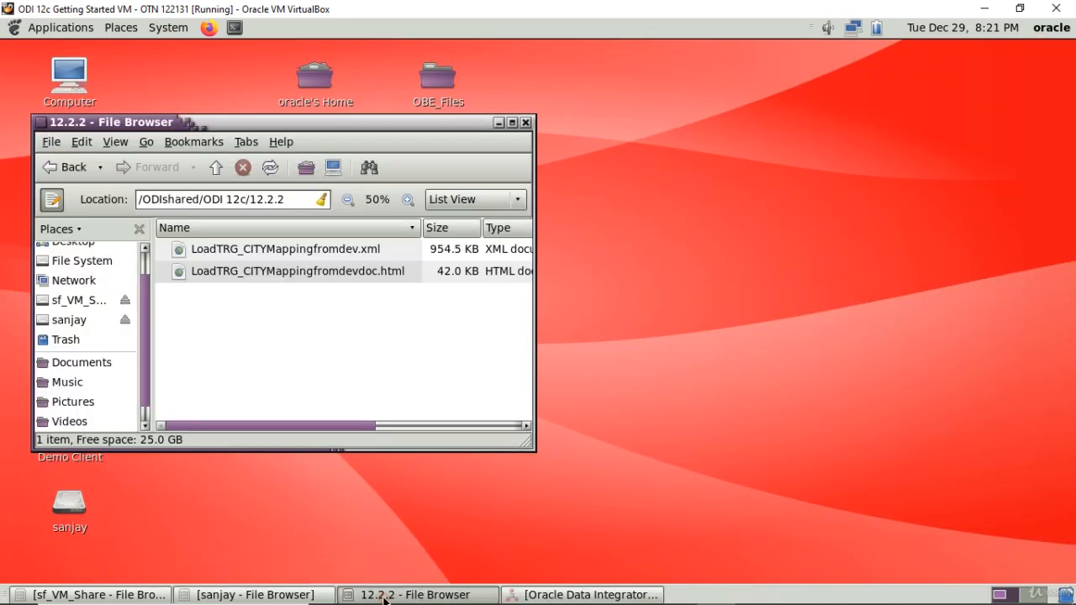
pyautogui.click(511, 124)
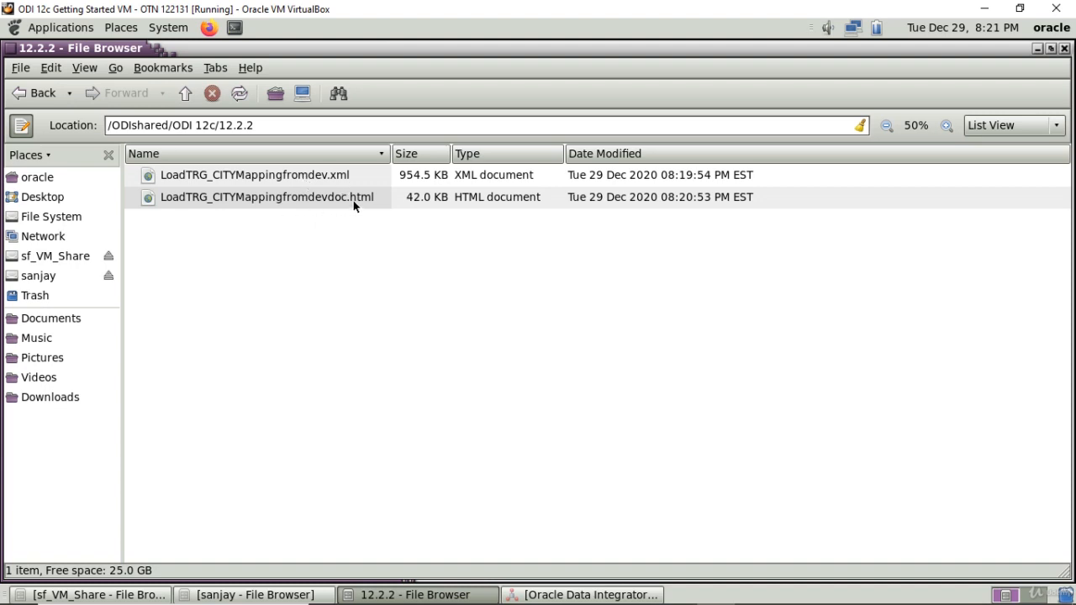
pyautogui.click(353, 52)
# Step: Copy LoadTRG_CITYMappingfromdev.xml and LoadTRG_CITYMappingfromdevdoc.html from the 12.2.2 folder into the personal shared folder mounted under /home/oracle
pyautogui.click(275, 174)
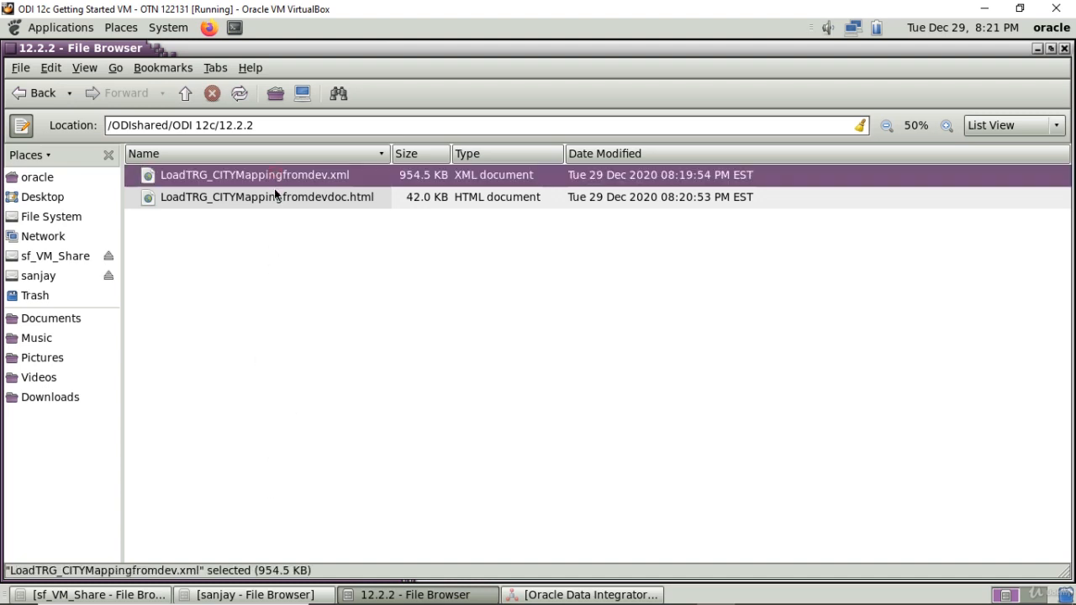
pyautogui.keyDown('ctrl'); pyautogui.click(235, 199); pyautogui.keyUp('ctrl')
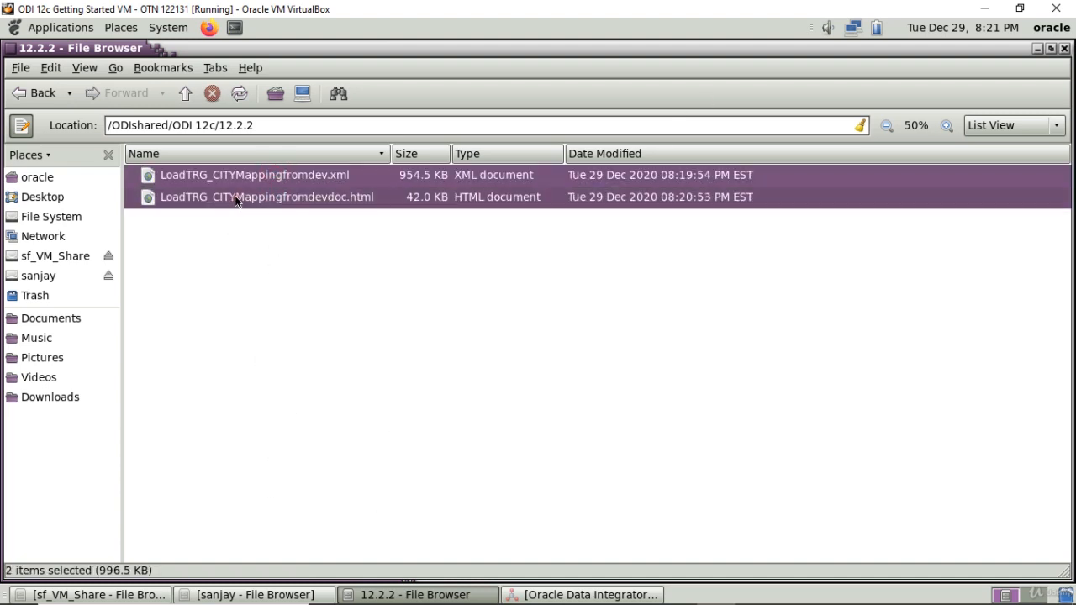
pyautogui.rightClick(235, 197)
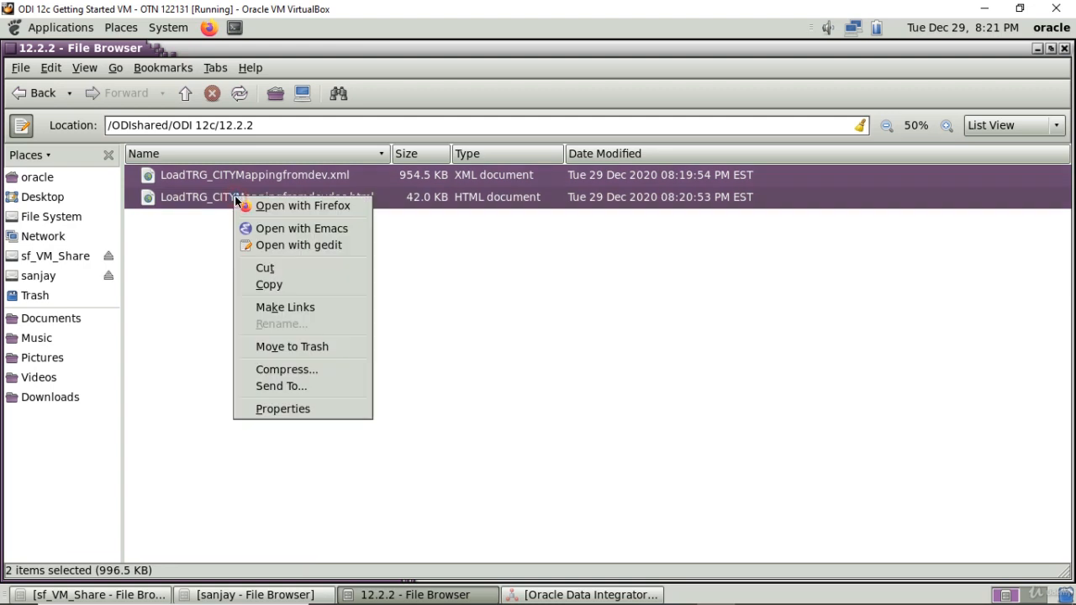
pyautogui.click(271, 288)
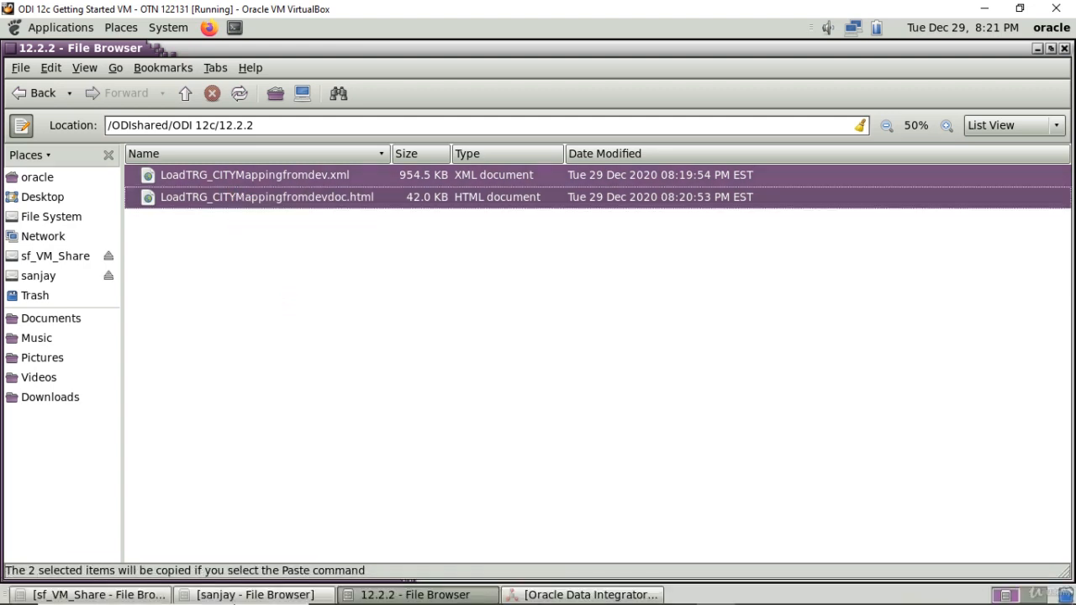
pyautogui.click(238, 590)
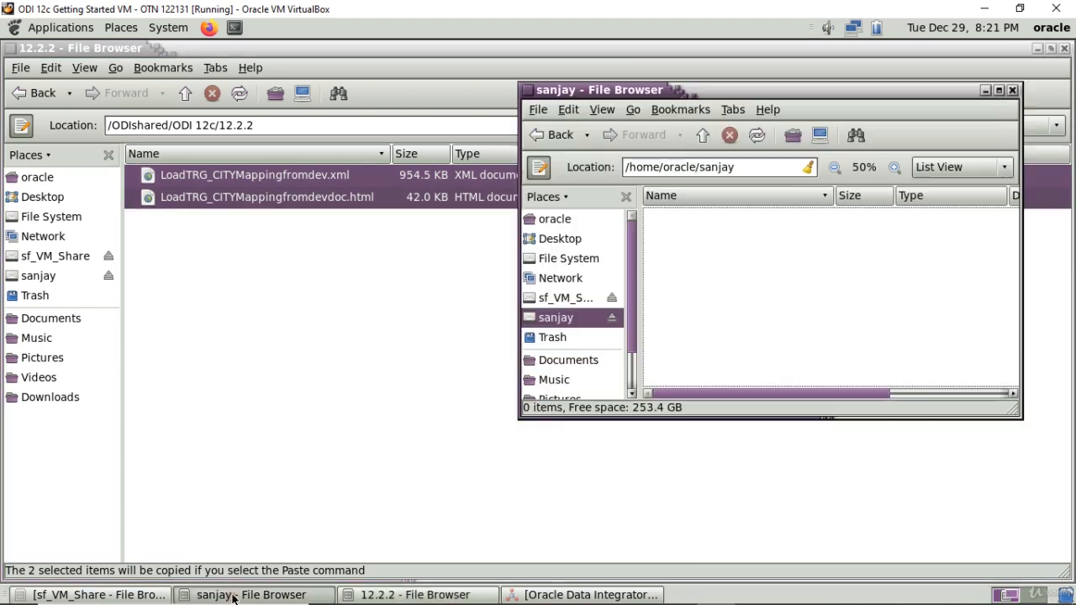
pyautogui.rightClick(740, 263)
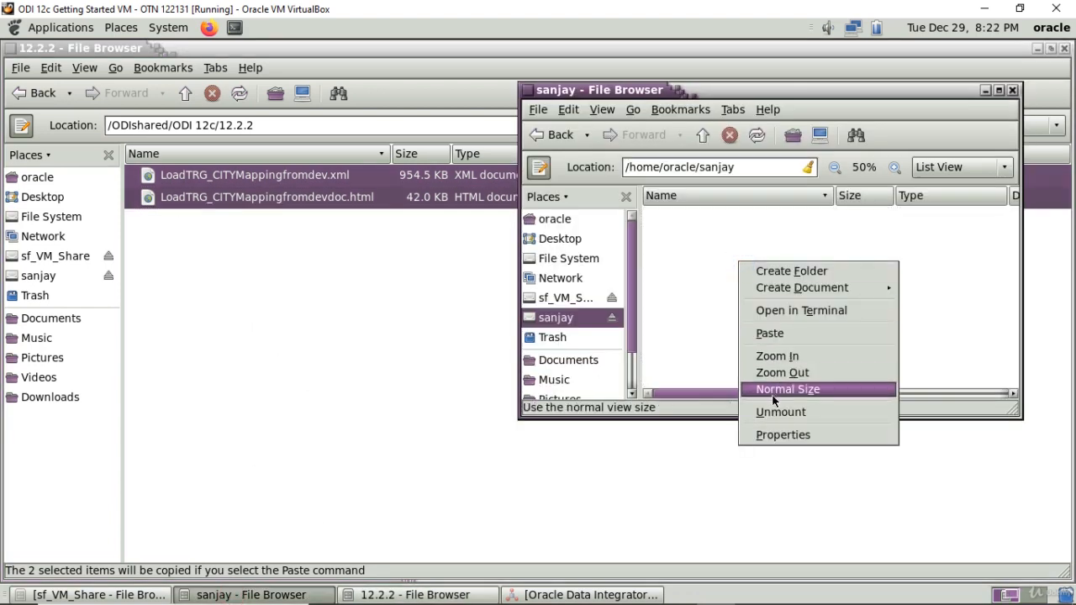
pyautogui.click(776, 333)
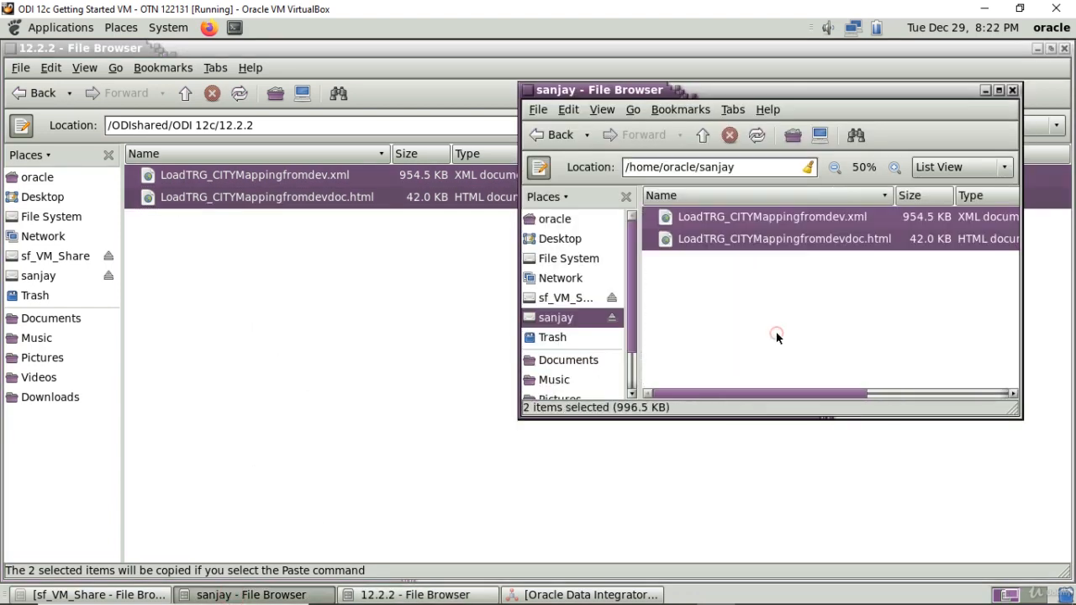
pyautogui.click(830, 328)
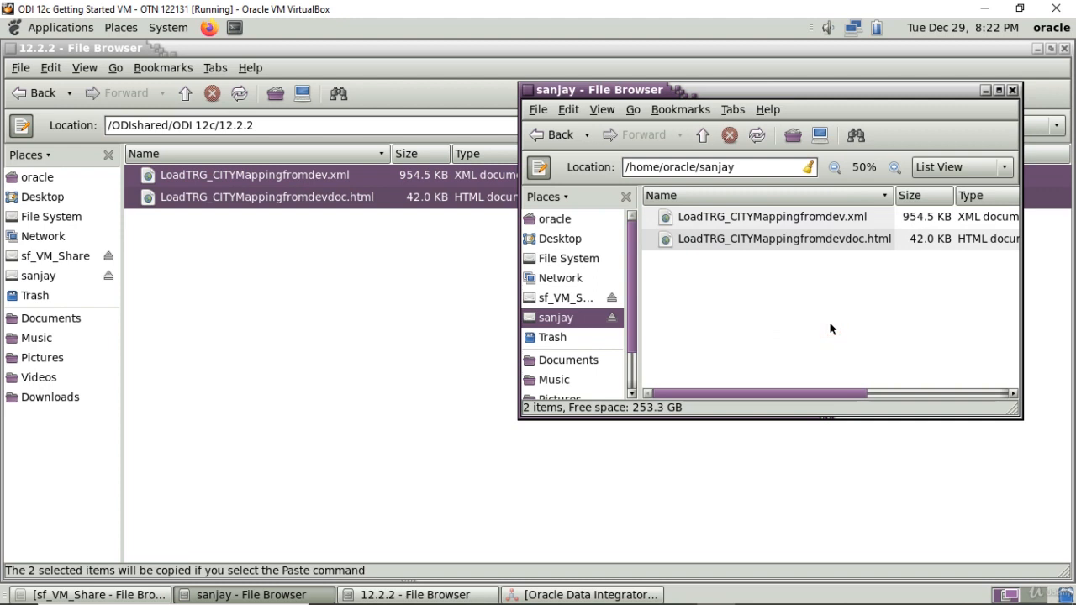